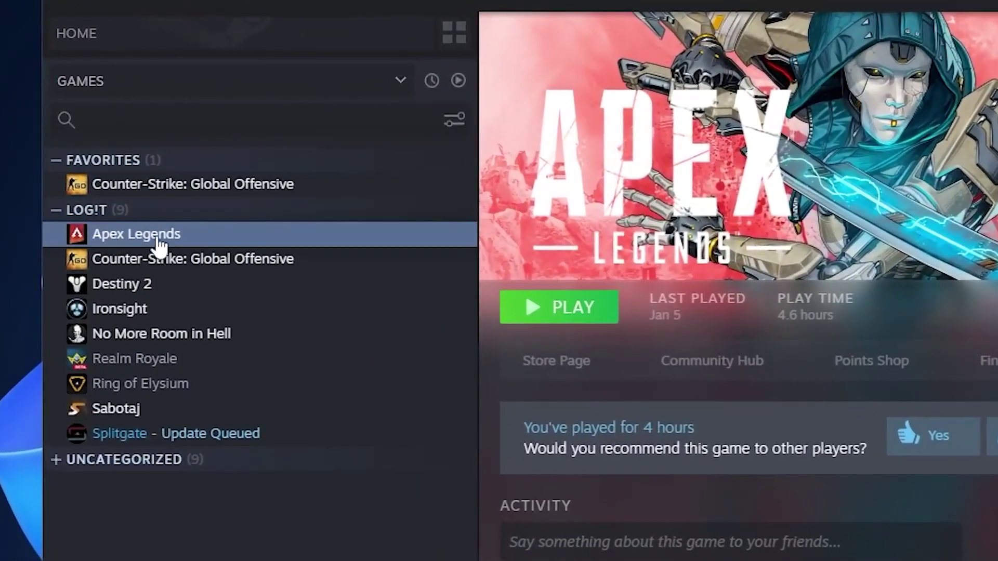
# Show Apex Legends' General properties with launch options -high, -preload, +fps_max 0
pyautogui.rightClick(159, 241)
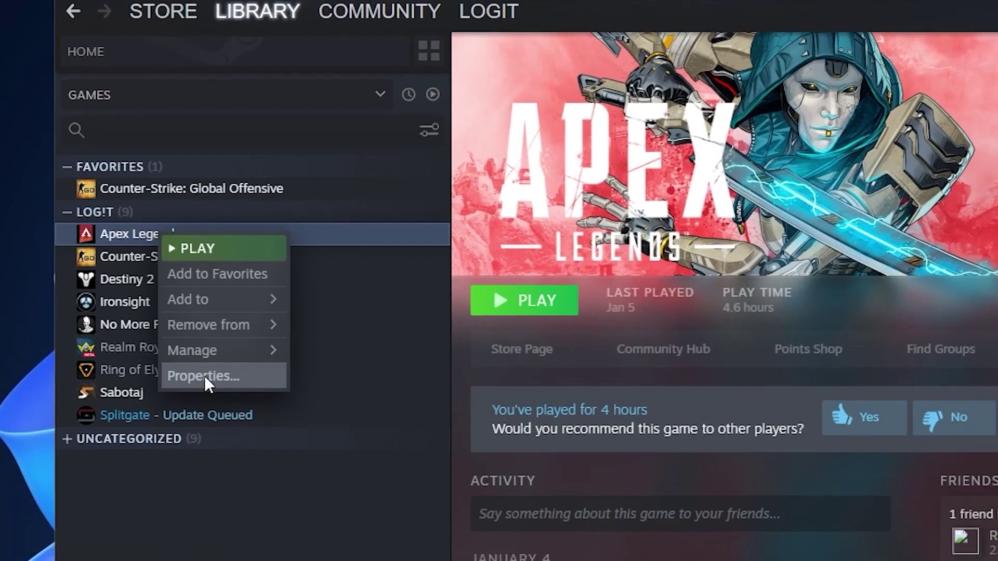
pyautogui.click(197, 393)
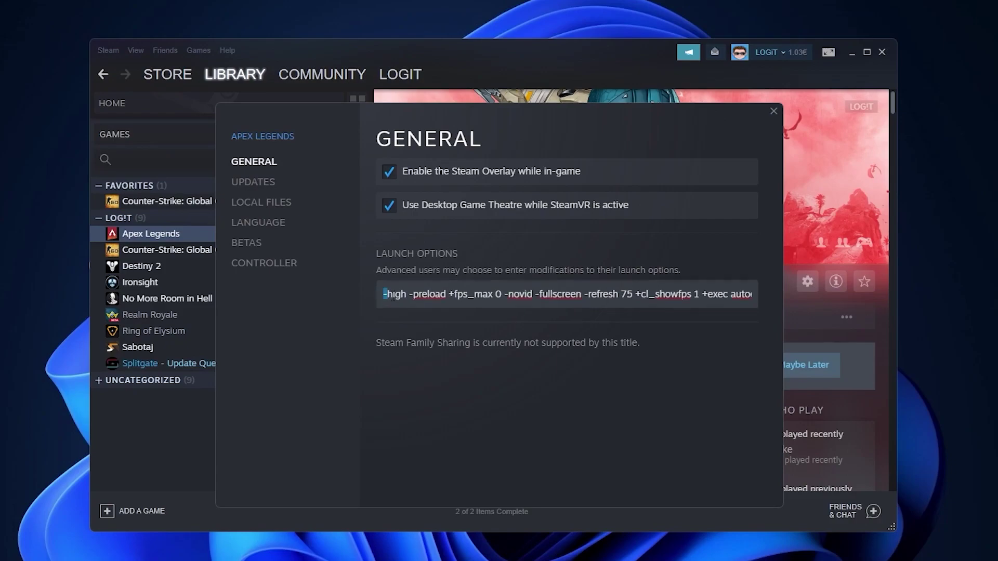
pyautogui.moveTo(384, 294); pyautogui.dragTo(802, 290)
pyautogui.click(319, 299)
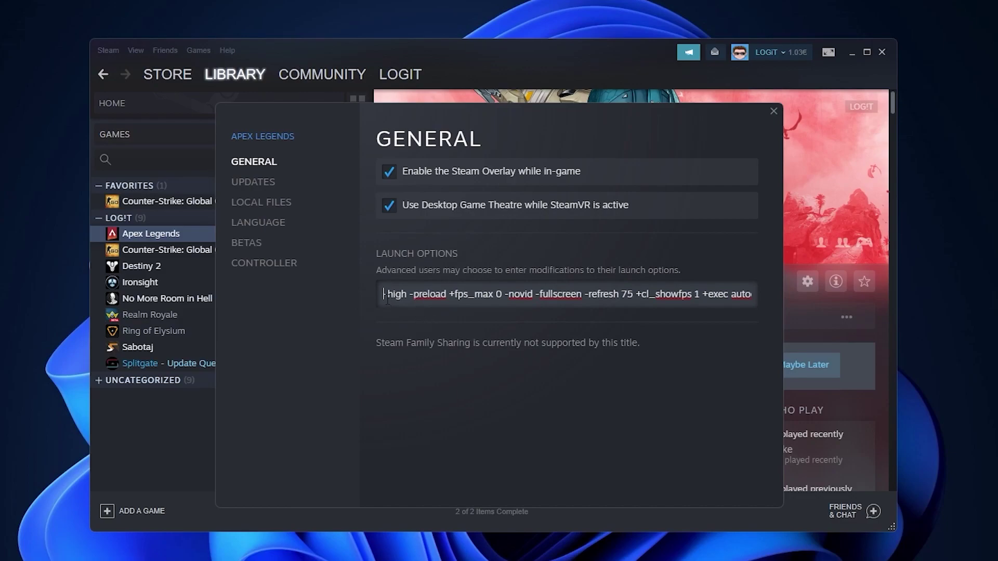
pyautogui.moveTo(384, 295); pyautogui.dragTo(407, 294)
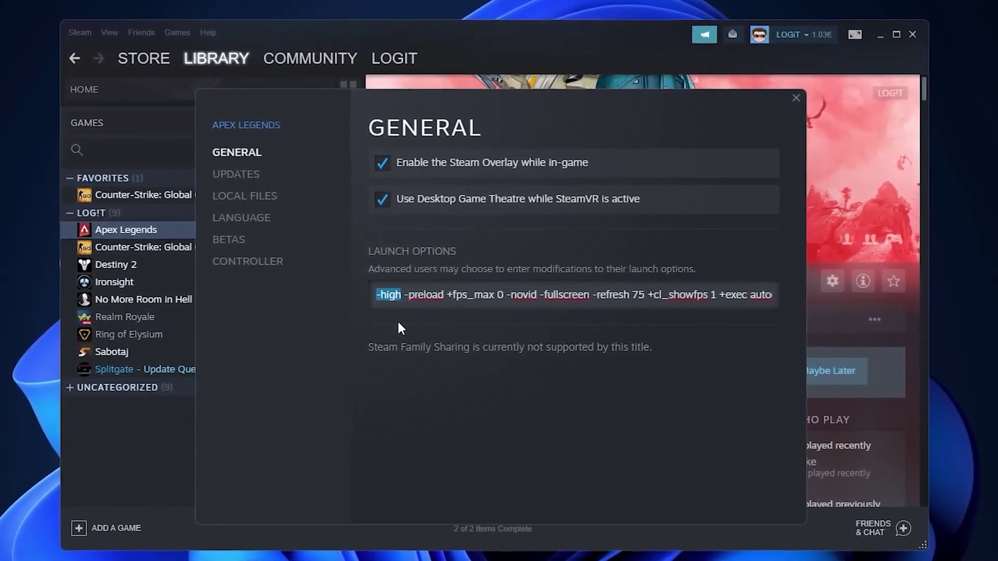
pyautogui.moveTo(405, 295); pyautogui.dragTo(444, 295)
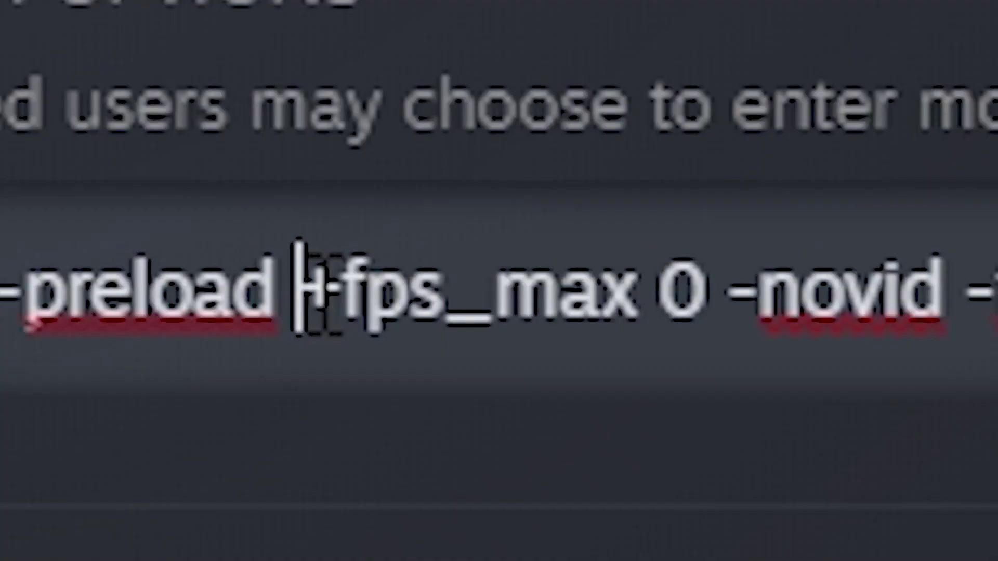
pyautogui.moveTo(446, 295); pyautogui.dragTo(474, 295)
pyautogui.moveTo(538, 289); pyautogui.dragTo(693, 334)
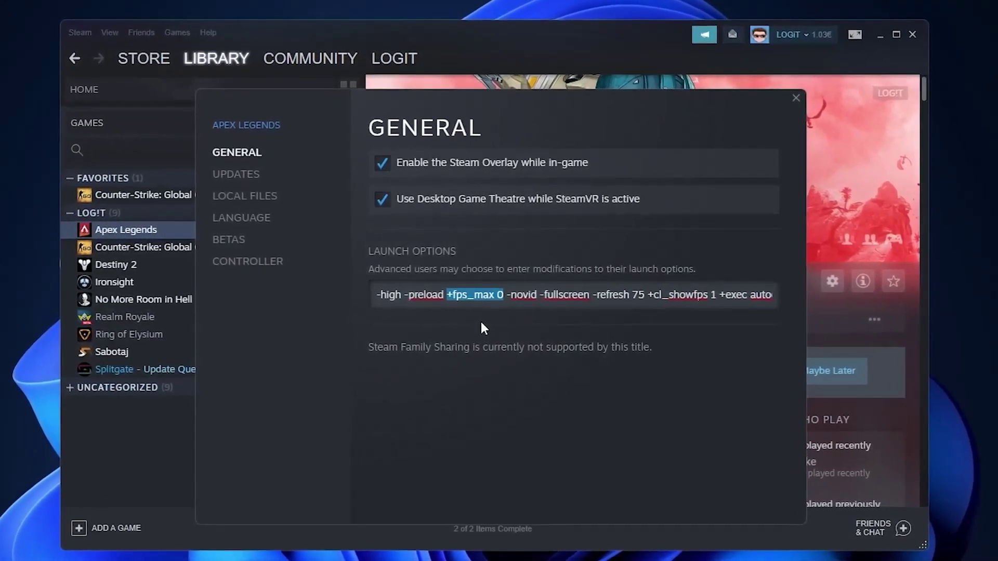
pyautogui.moveTo(507, 295); pyautogui.dragTo(538, 295)
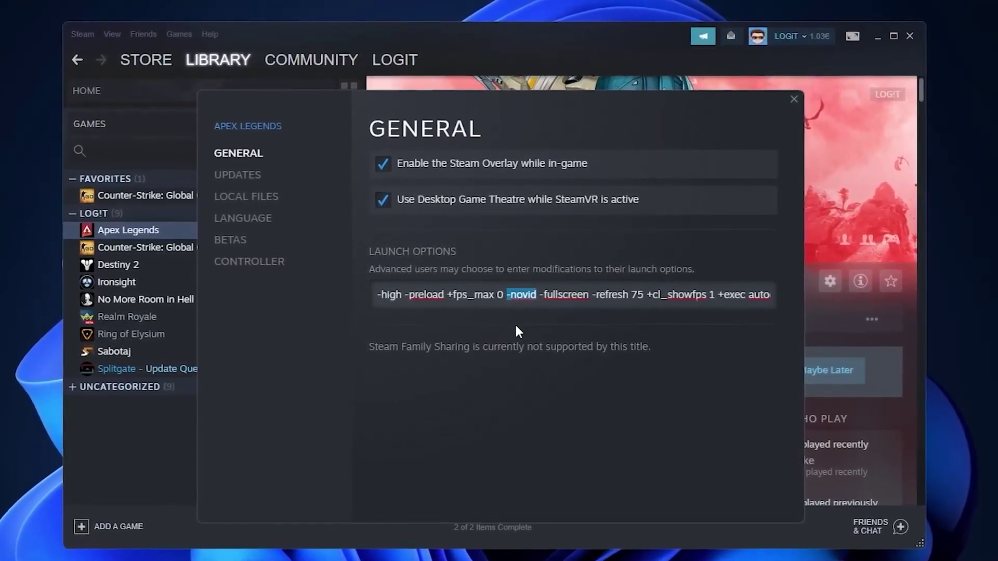
pyautogui.moveTo(538, 295); pyautogui.dragTo(585, 295)
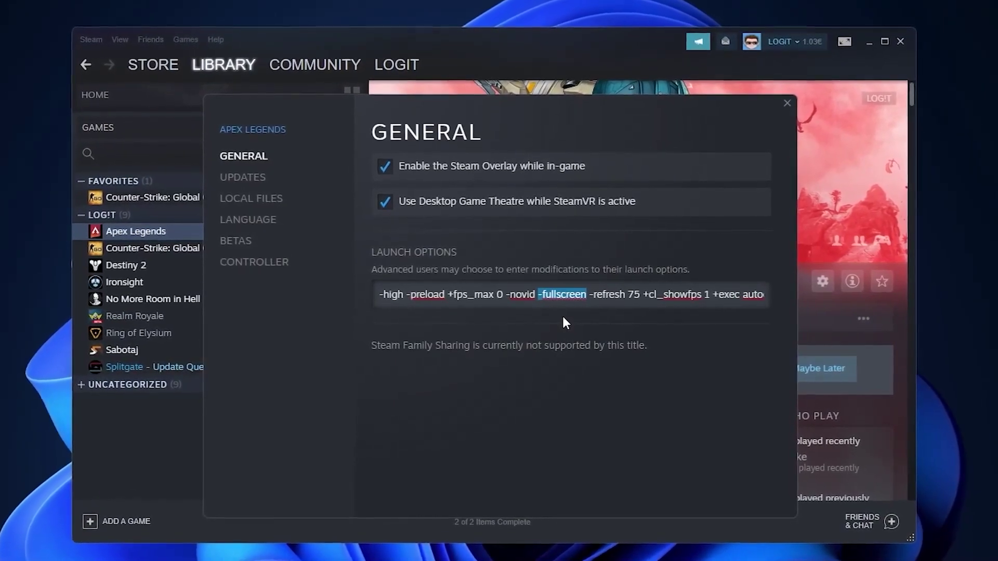
pyautogui.moveTo(593, 295); pyautogui.dragTo(643, 295)
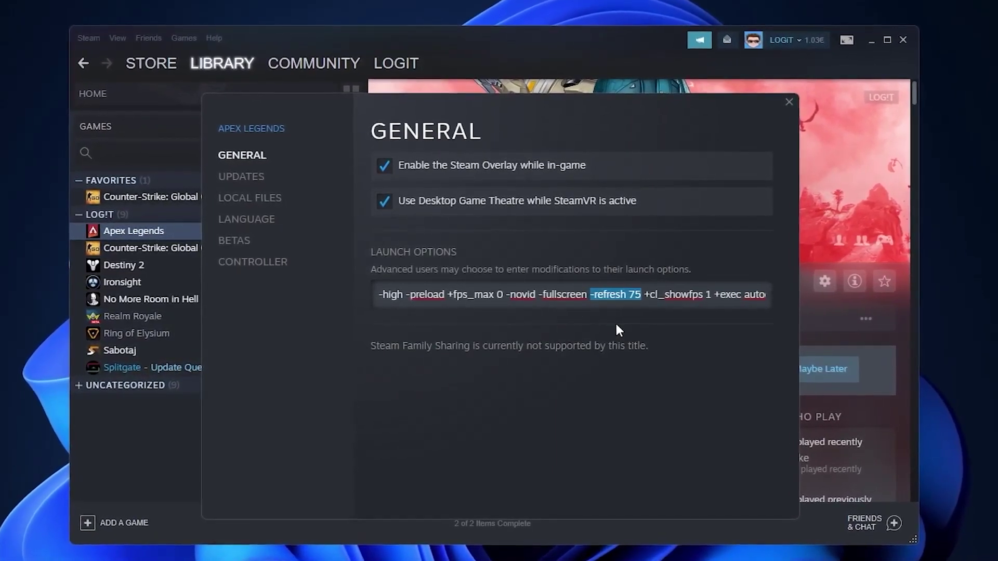
pyautogui.moveTo(648, 295); pyautogui.dragTo(716, 294)
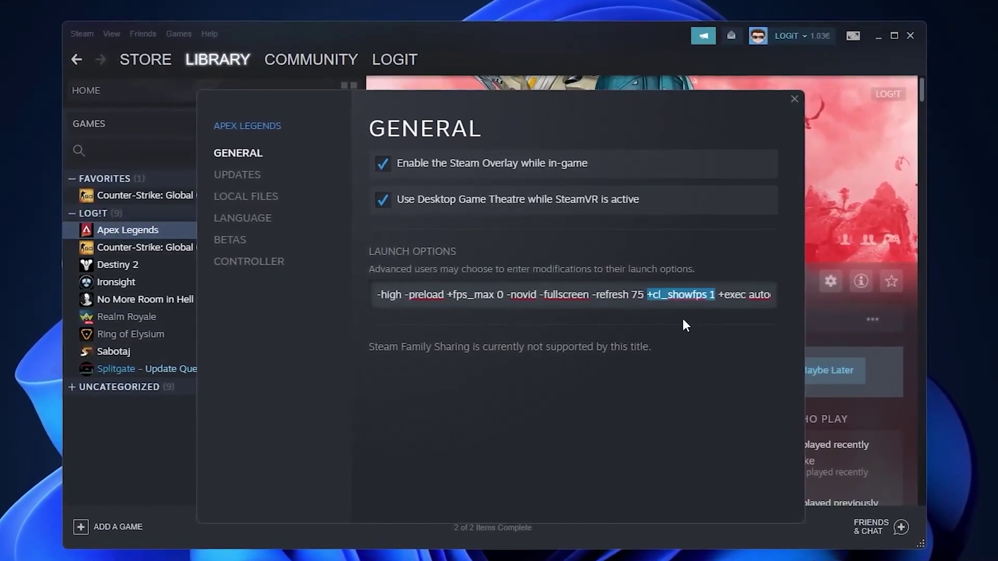
pyautogui.moveTo(719, 295); pyautogui.dragTo(772, 295)
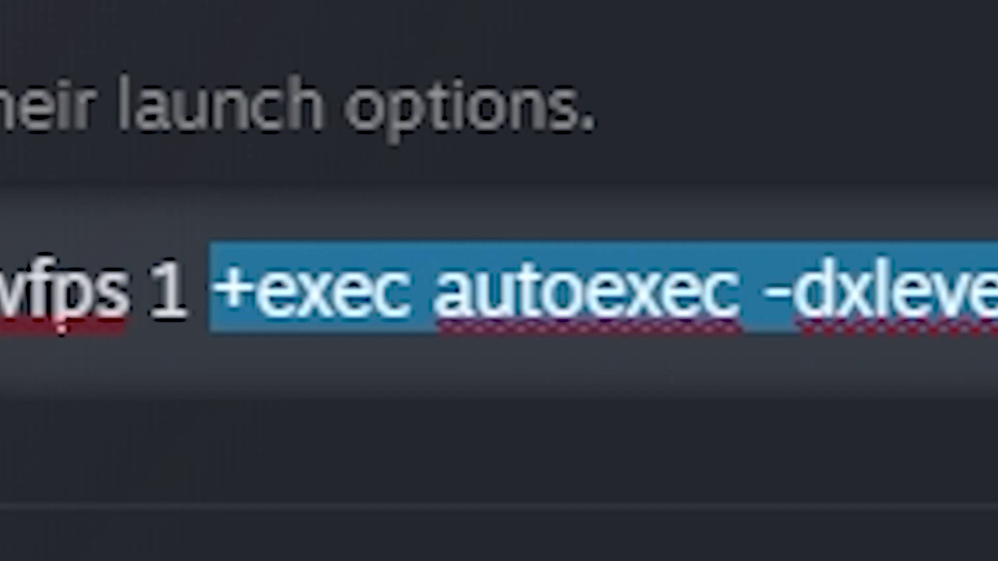
pyautogui.moveTo(991, 312); pyautogui.dragTo(742, 320)
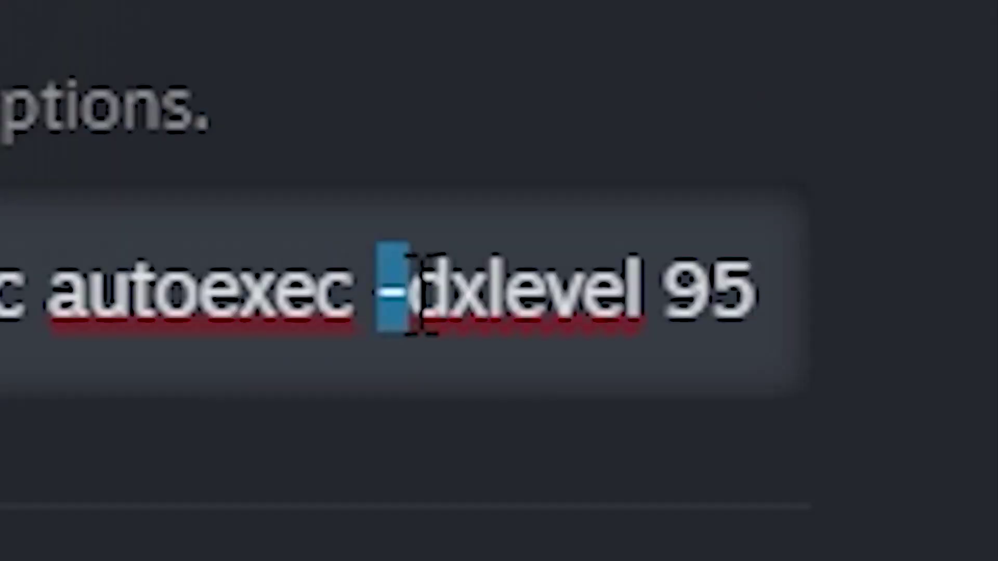
pyautogui.moveTo(716, 295); pyautogui.dragTo(771, 295)
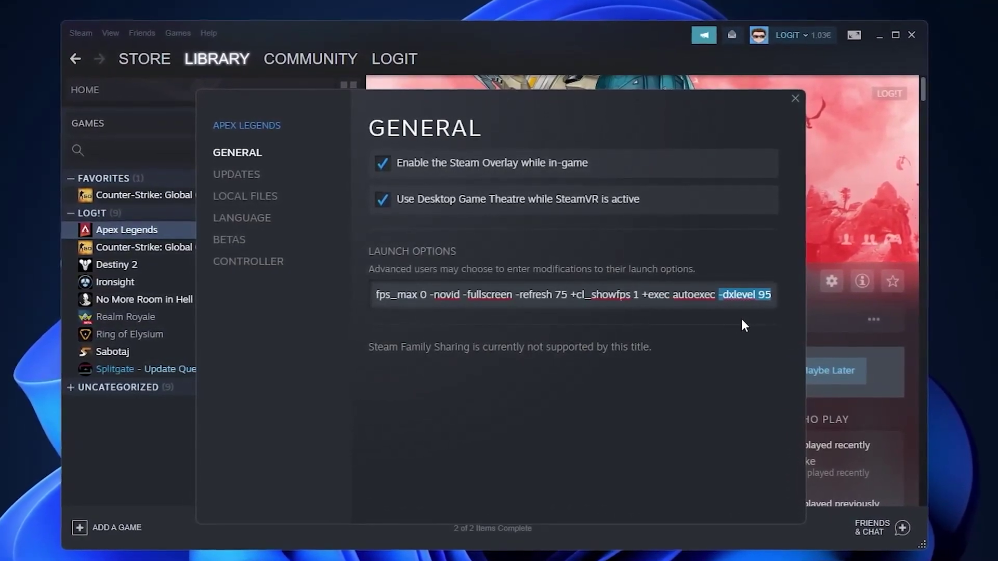
# Browse Apex Legends' local files into its install folder, then close properties and minimize Steam
pyautogui.click(647, 274)
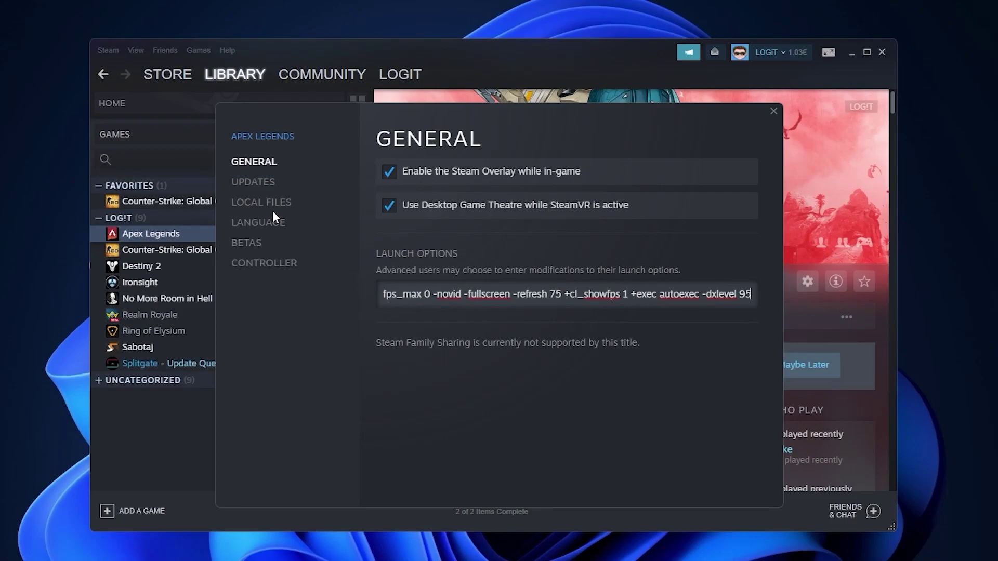
pyautogui.click(253, 202)
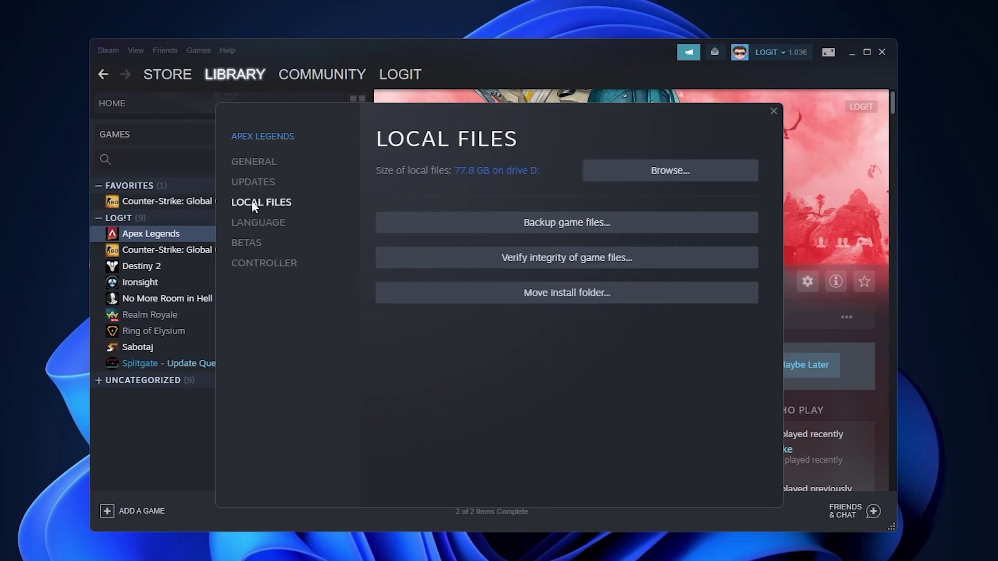
pyautogui.click(671, 172)
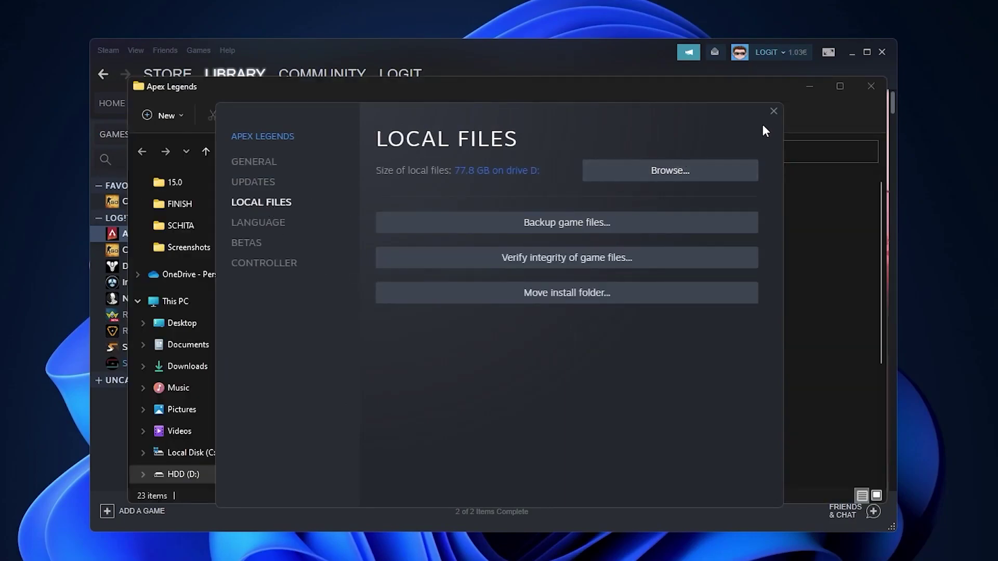
pyautogui.click(774, 112)
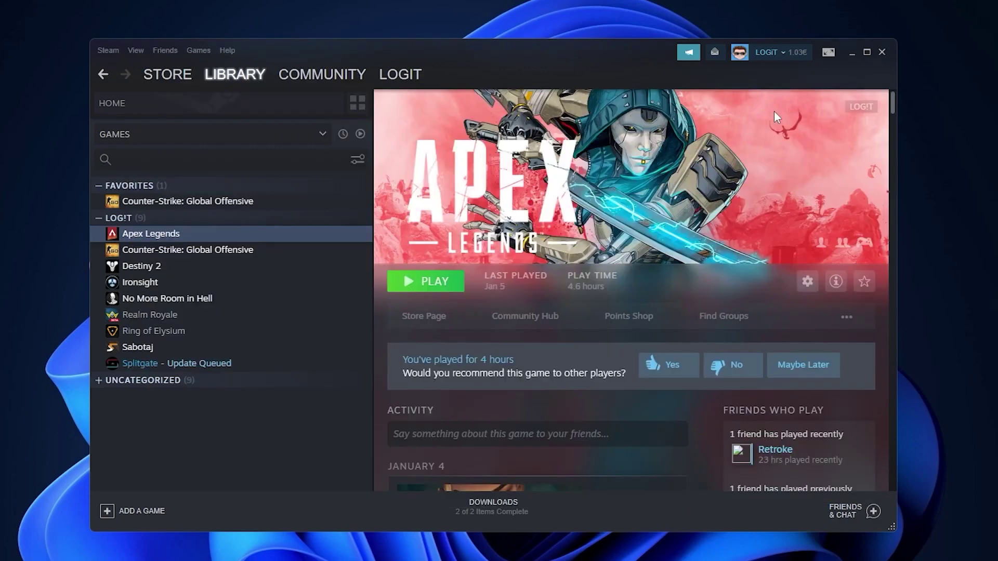
pyautogui.click(853, 52)
pyautogui.scroll(-3, 370, 329)
# In r5apex Compatibility, disable fullscreen optimizations and override high DPI scaling by Application, then apply
pyautogui.click(277, 437)
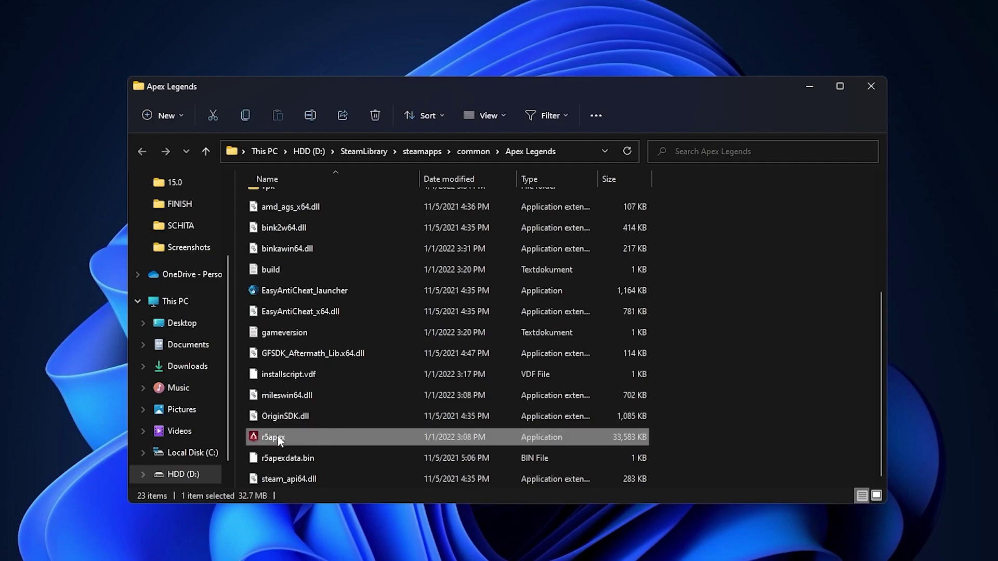
pyautogui.rightClick(279, 439)
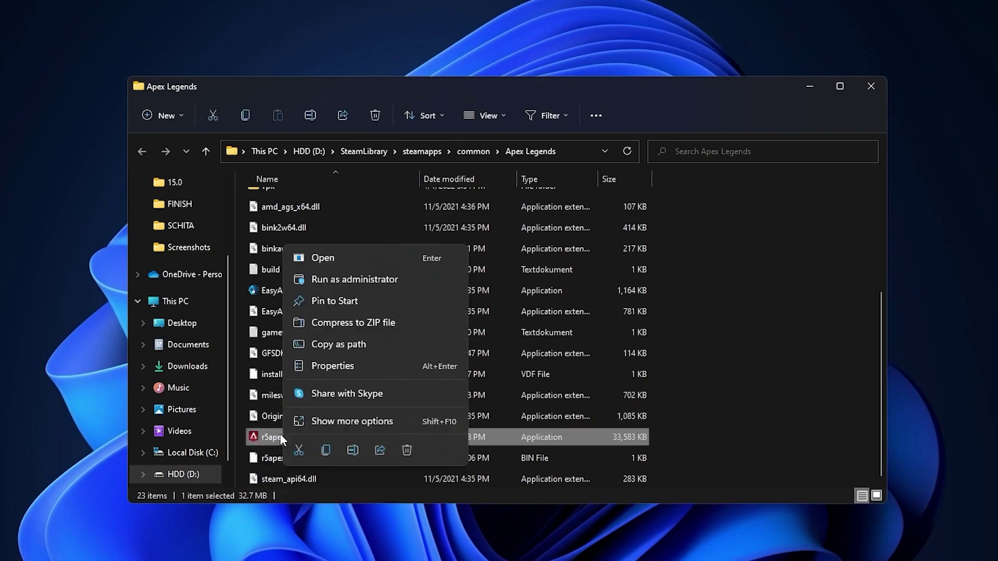
pyautogui.click(360, 419)
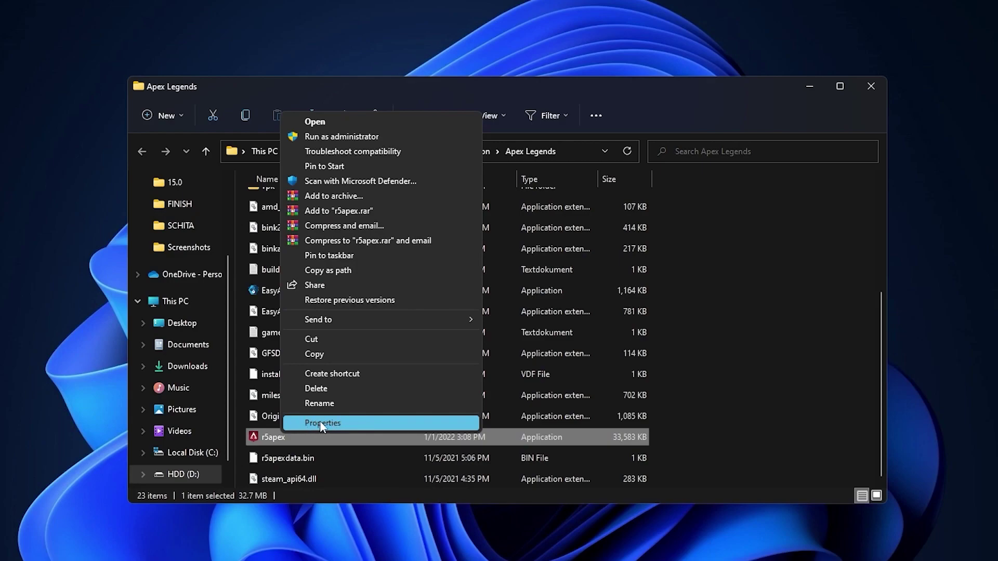
pyautogui.click(320, 423)
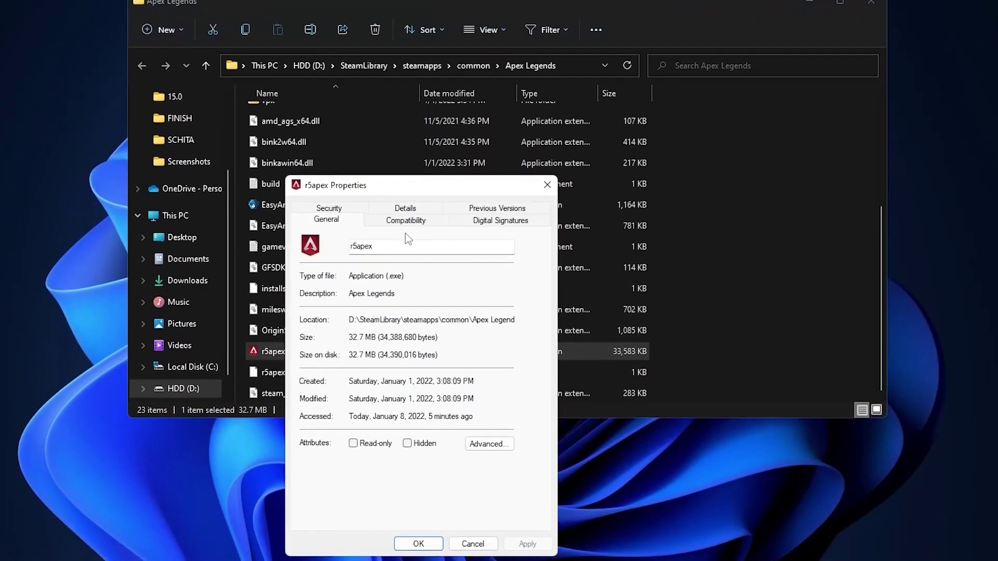
pyautogui.click(405, 221)
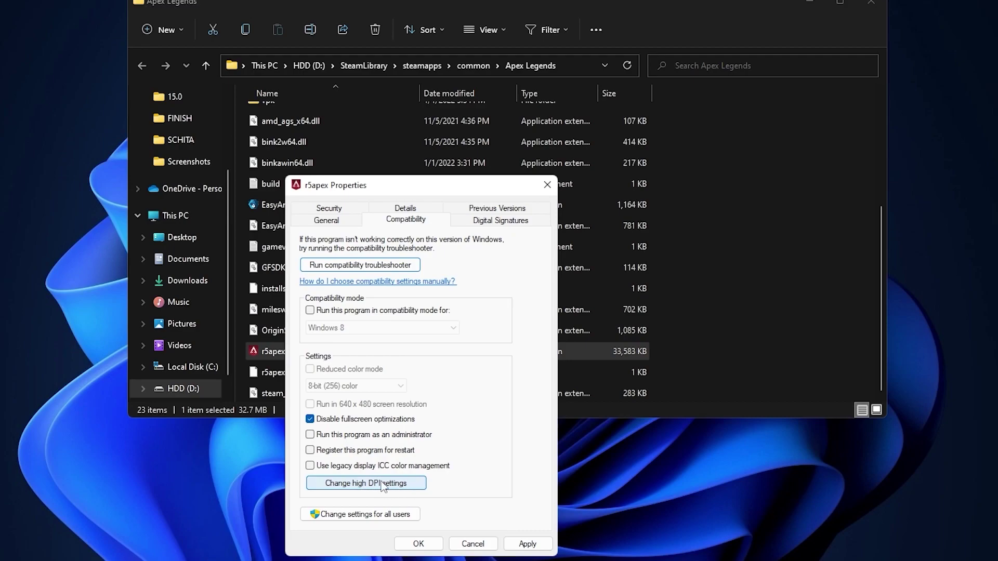
pyautogui.click(365, 485)
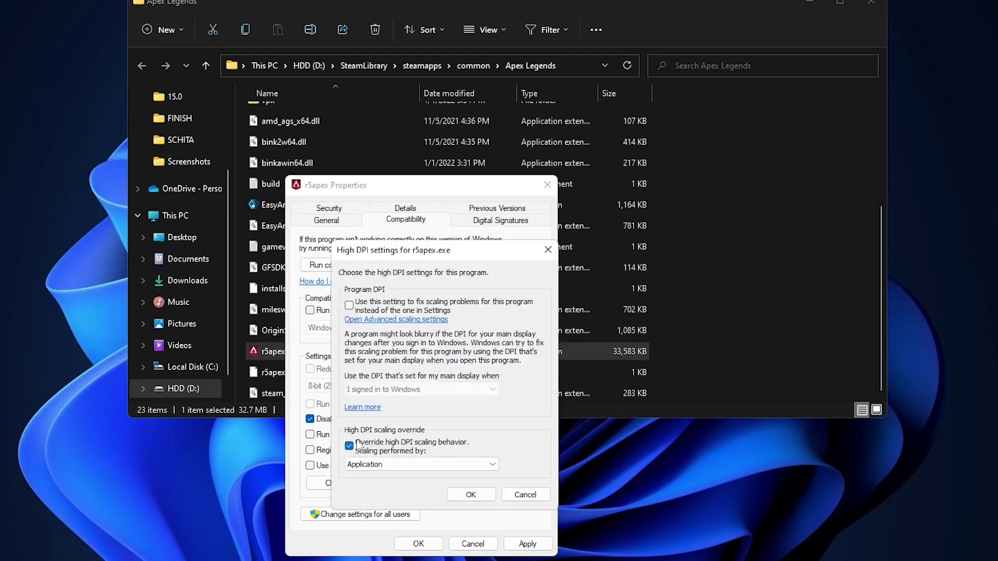
pyautogui.click(471, 497)
pyautogui.click(528, 545)
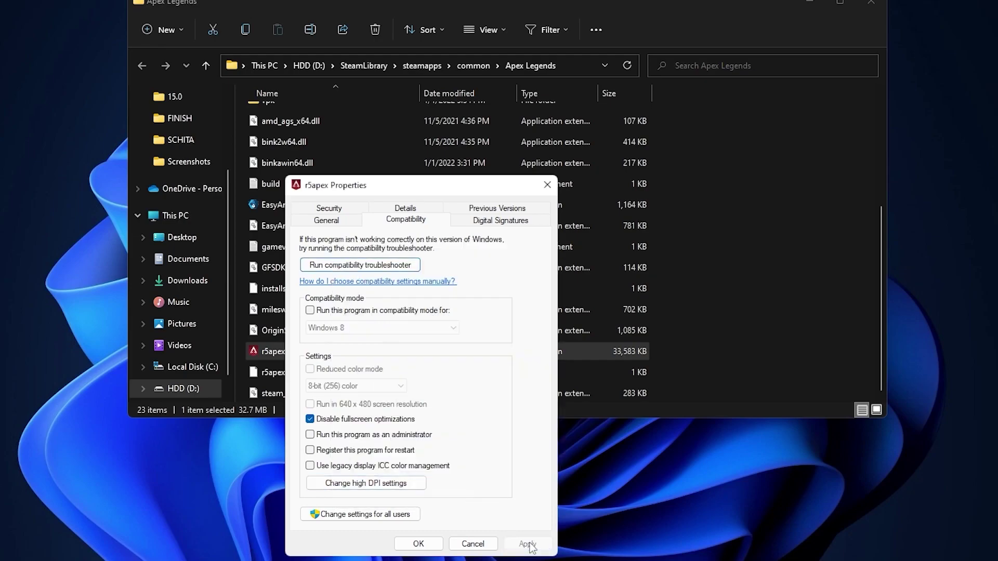
# Close r5apex properties and the game folder, then run Check for updates in Windows Update
pyautogui.click(419, 544)
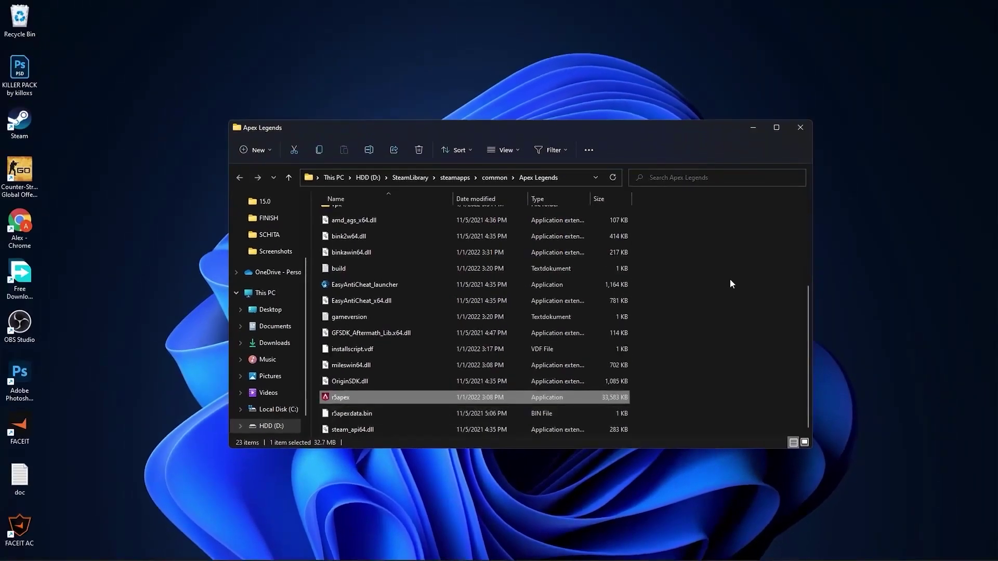
pyautogui.click(797, 129)
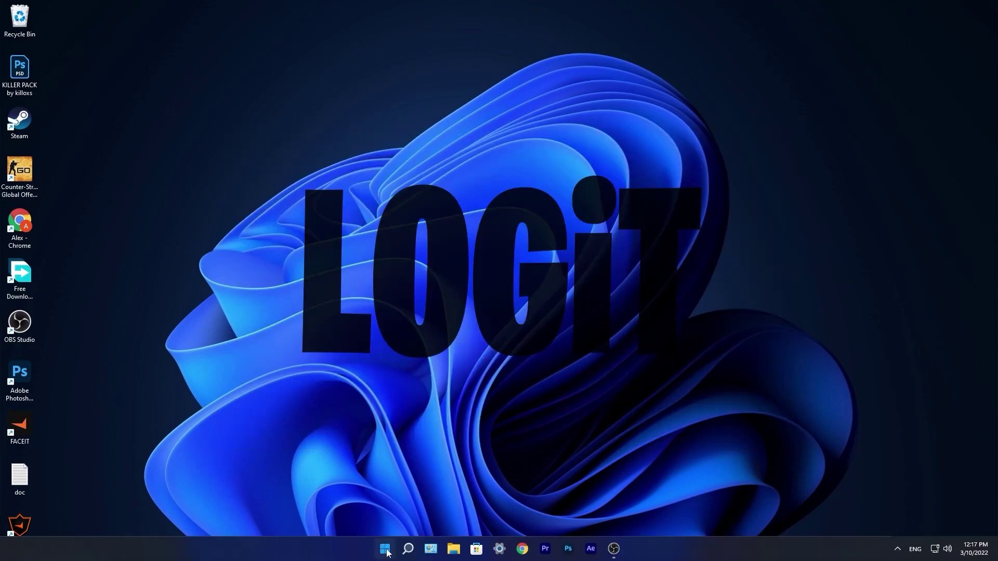
pyautogui.click(386, 549)
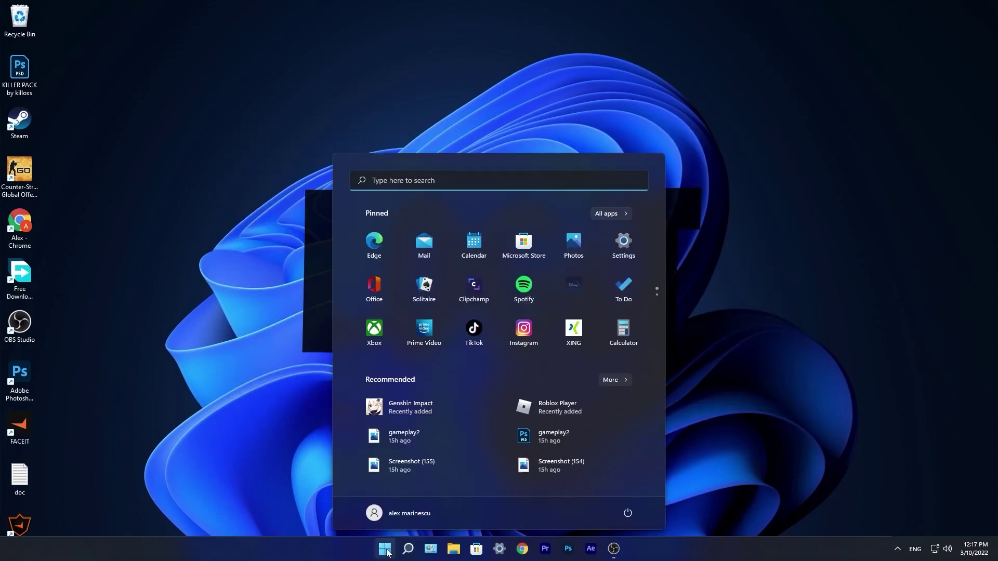
pyautogui.click(623, 247)
pyautogui.click(278, 395)
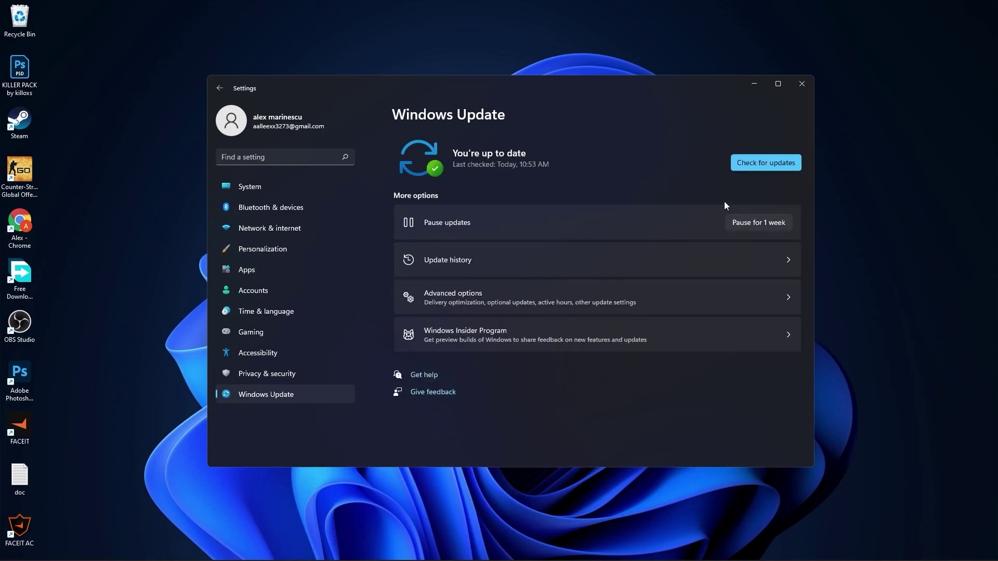
pyautogui.click(763, 164)
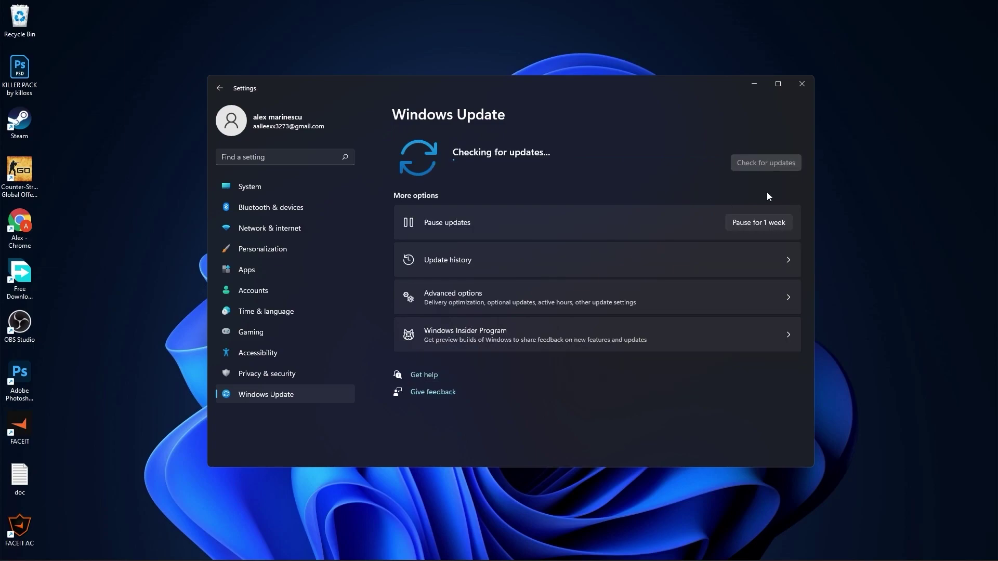
pyautogui.click(804, 84)
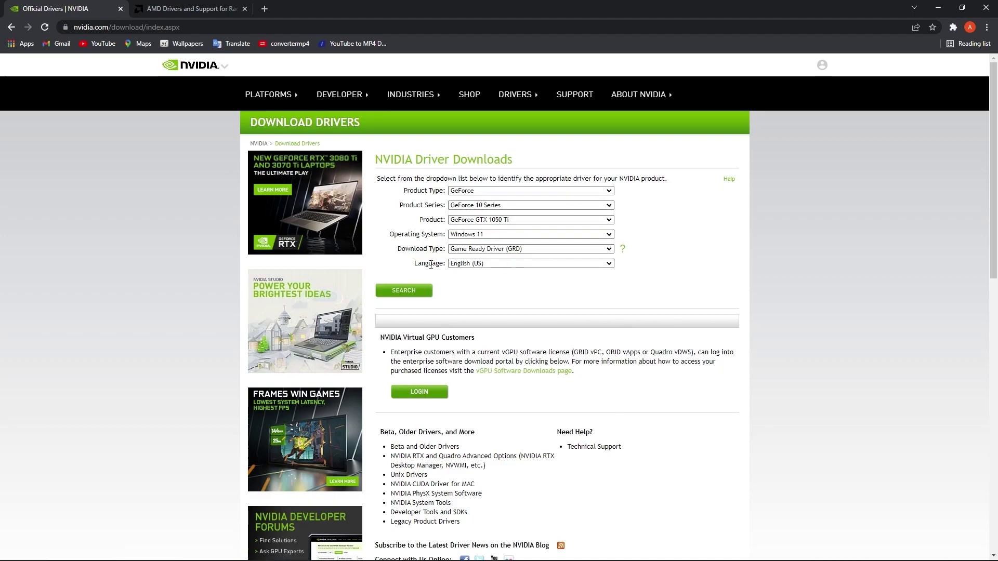
# Start downloading the NVIDIA GeForce 511.79 driver, then switch to AMD's drivers page
pyautogui.click(400, 290)
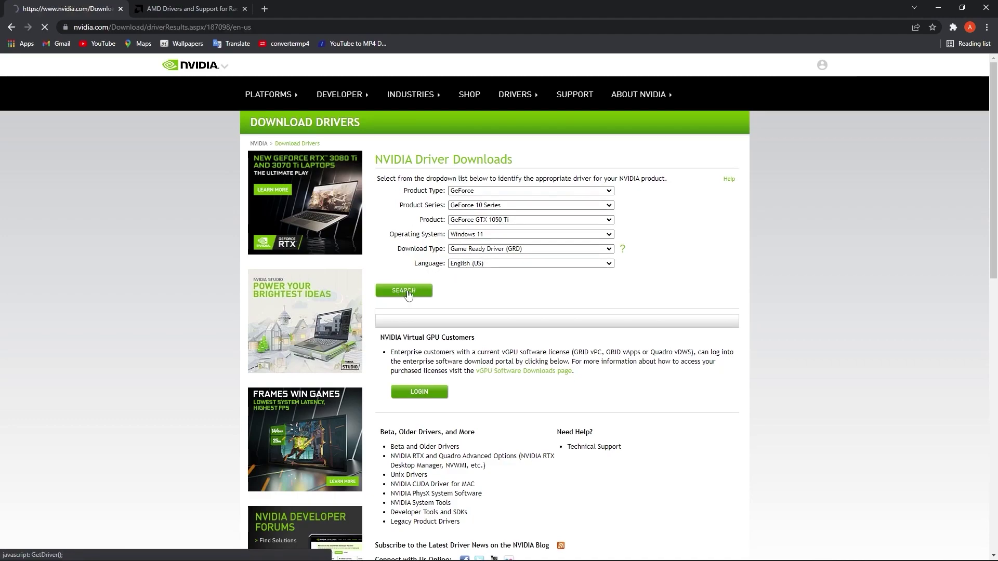
pyautogui.click(405, 239)
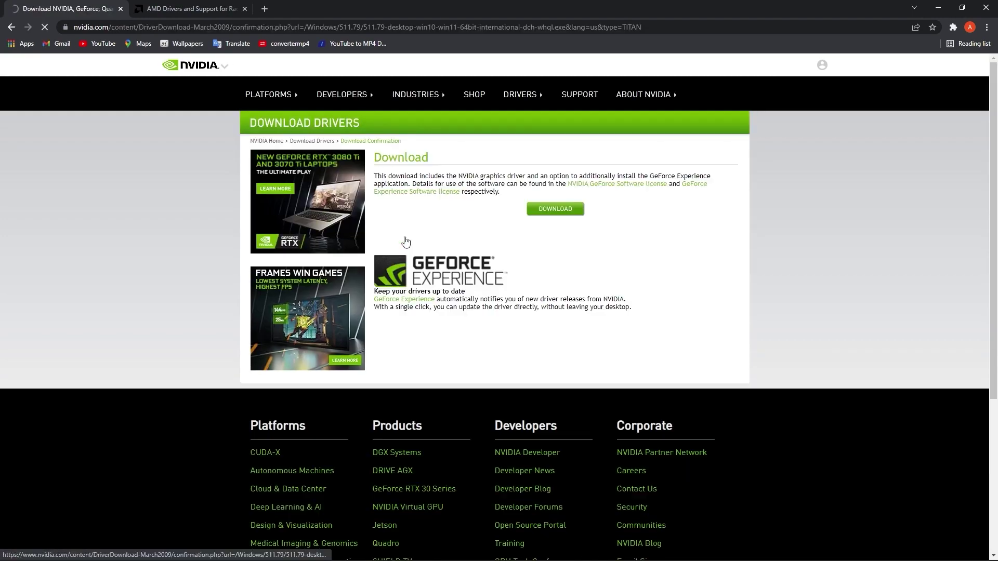
pyautogui.click(555, 210)
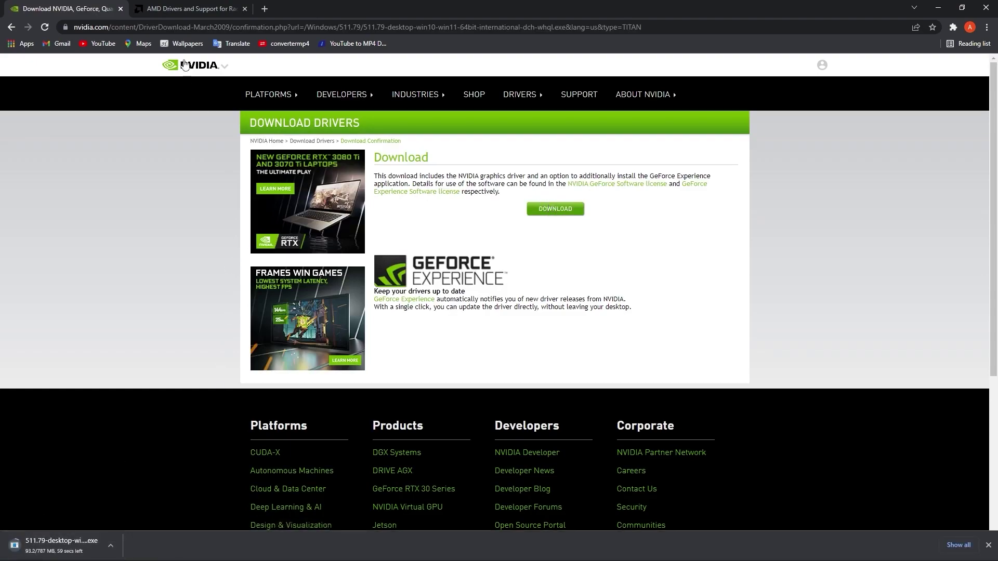
pyautogui.click(184, 8)
pyautogui.scroll(-2, 246, 364)
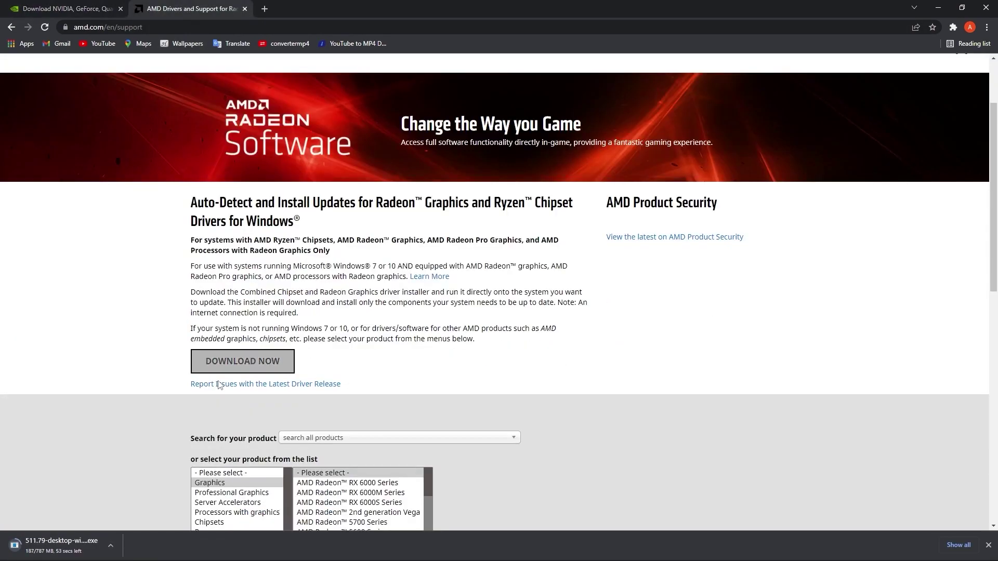
# Cancel the Radeon software download and launch the downloaded NVIDIA 511.79 installer
pyautogui.click(245, 364)
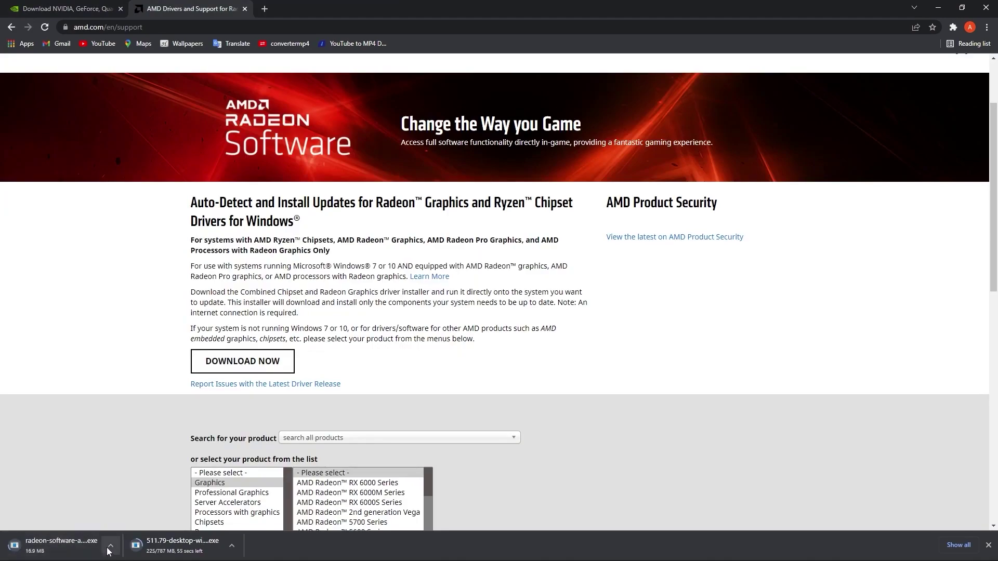
pyautogui.click(109, 550)
pyautogui.click(119, 526)
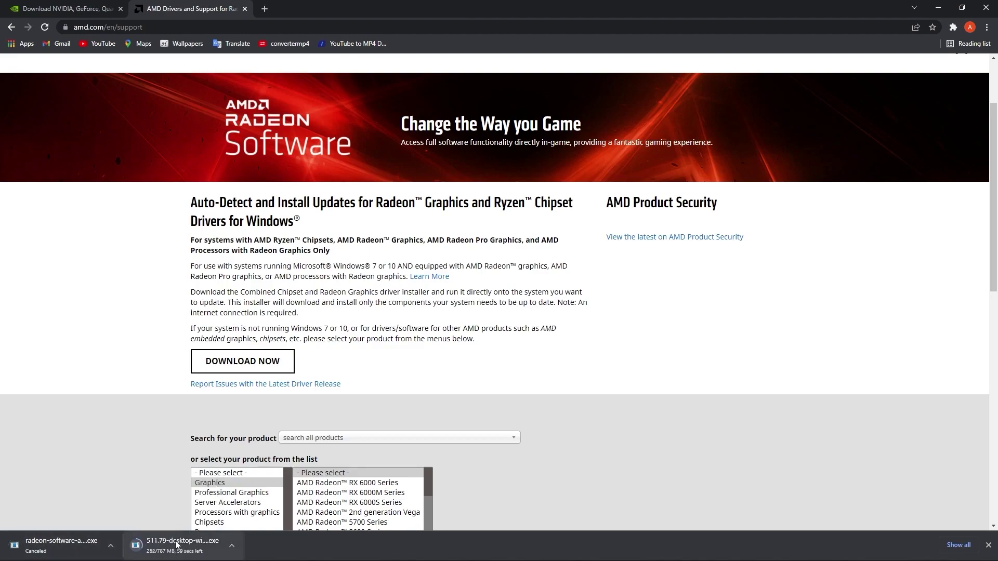
pyautogui.click(234, 548)
pyautogui.click(251, 477)
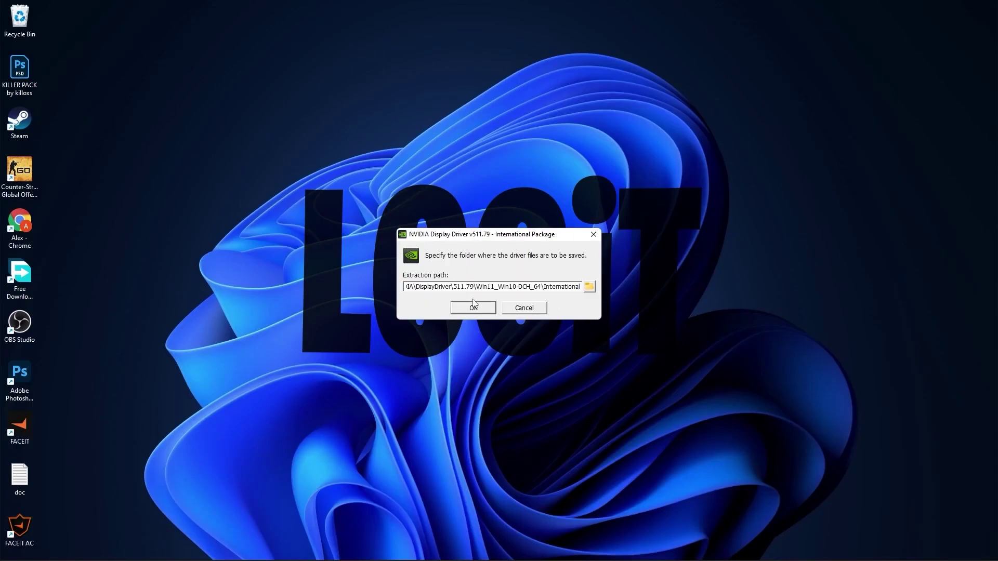
# Extract the 511.79 driver to the default folder, accept the license and run the Express install
pyautogui.click(473, 307)
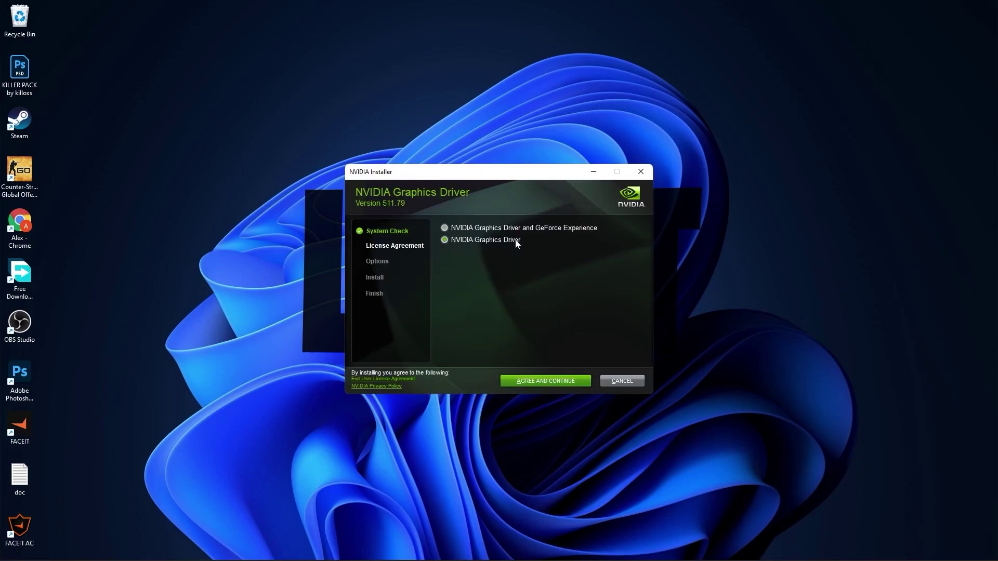
pyautogui.click(547, 382)
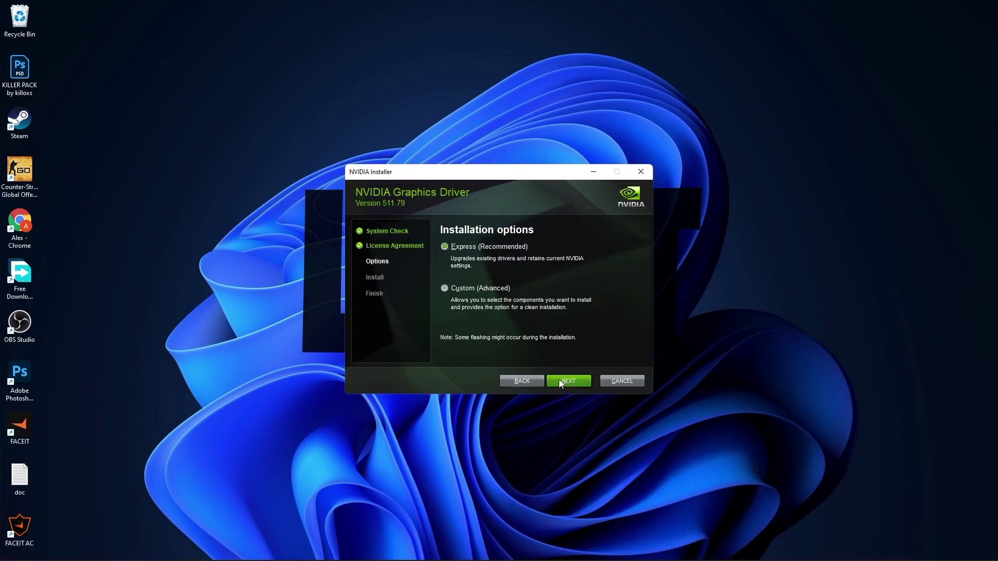
pyautogui.click(569, 381)
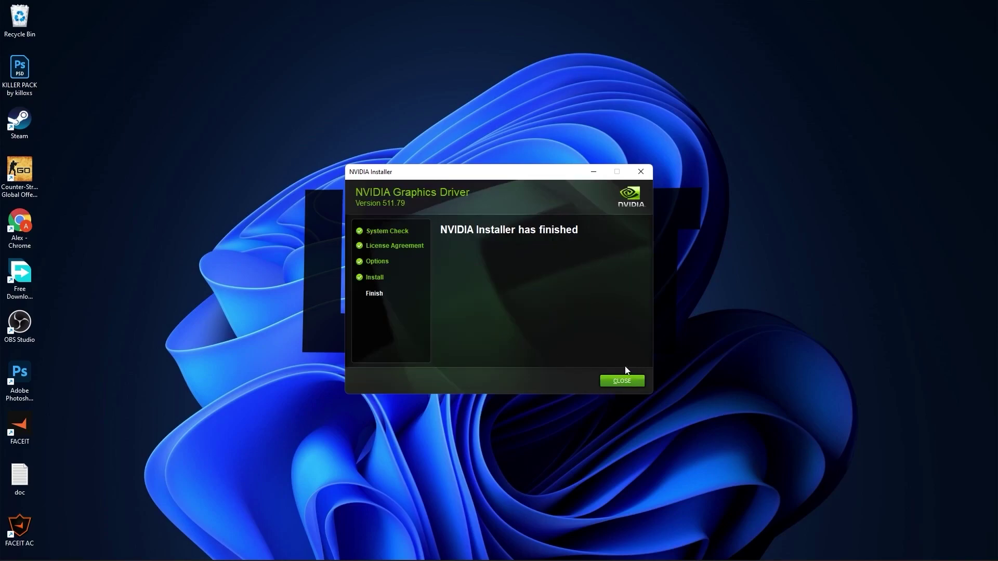
# Close the installer, launch NVIDIA Control Panel from the desktop menu and view its Store listing
pyautogui.click(621, 381)
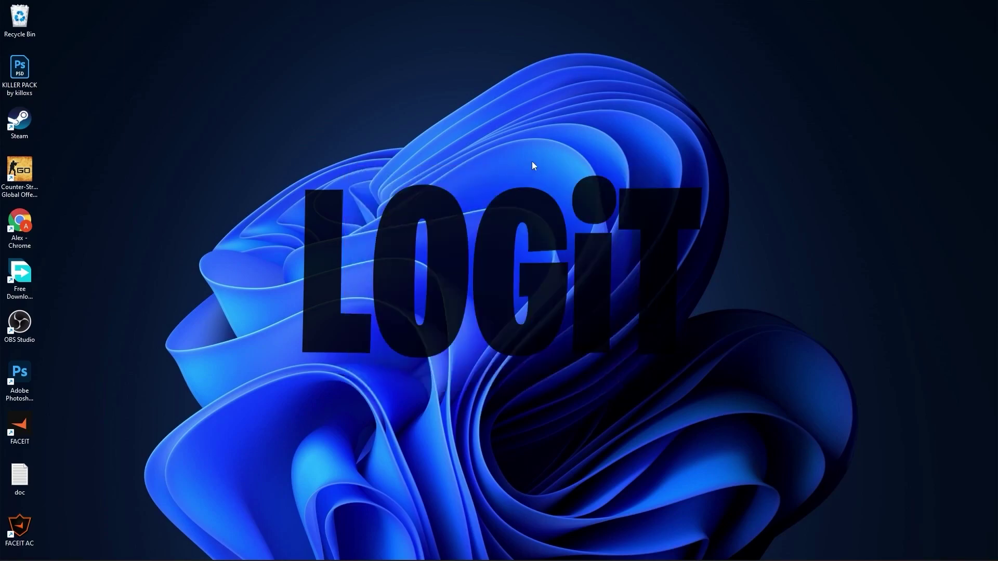
pyautogui.rightClick(524, 146)
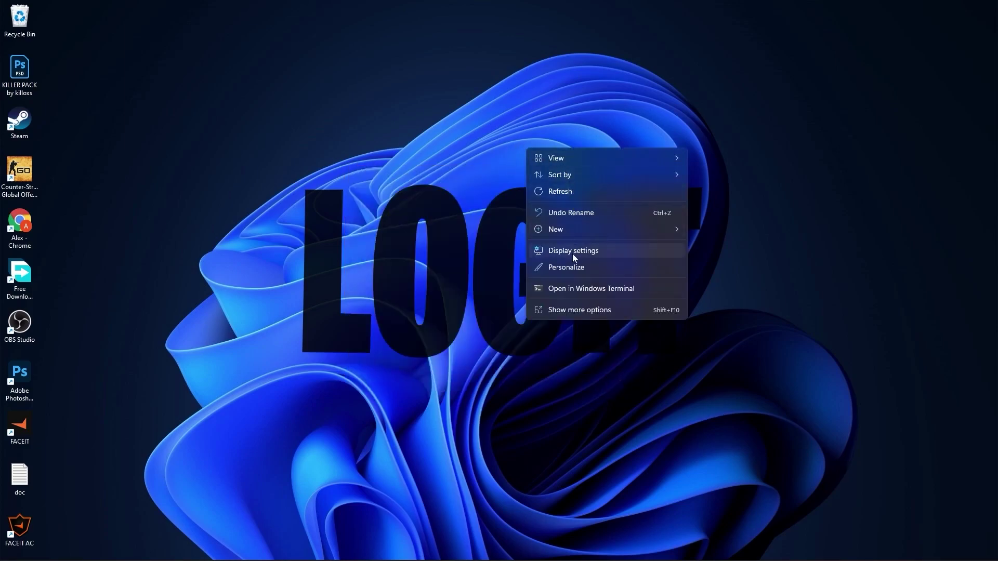
pyautogui.click(568, 310)
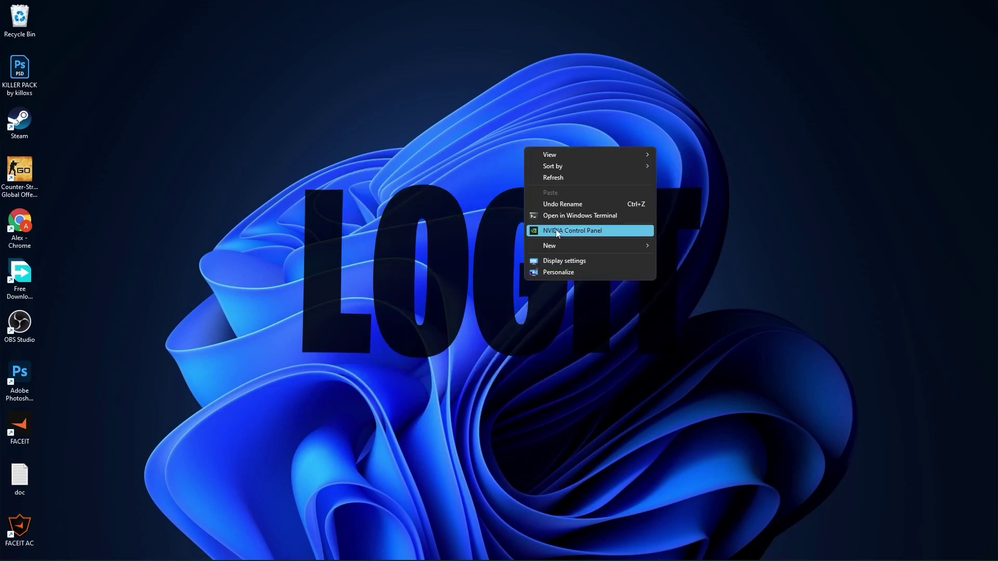
pyautogui.click(575, 232)
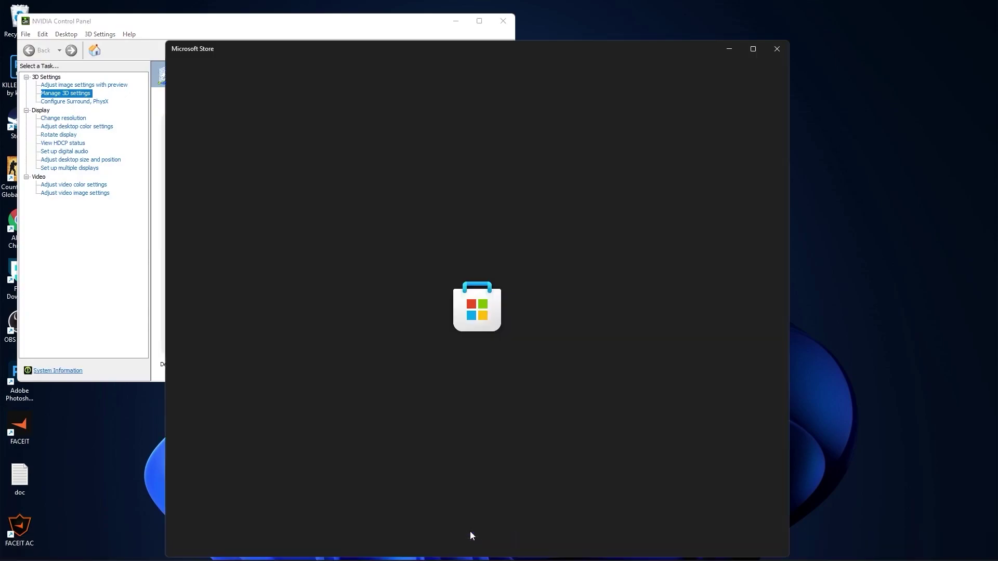
pyautogui.write('nvidia contr')
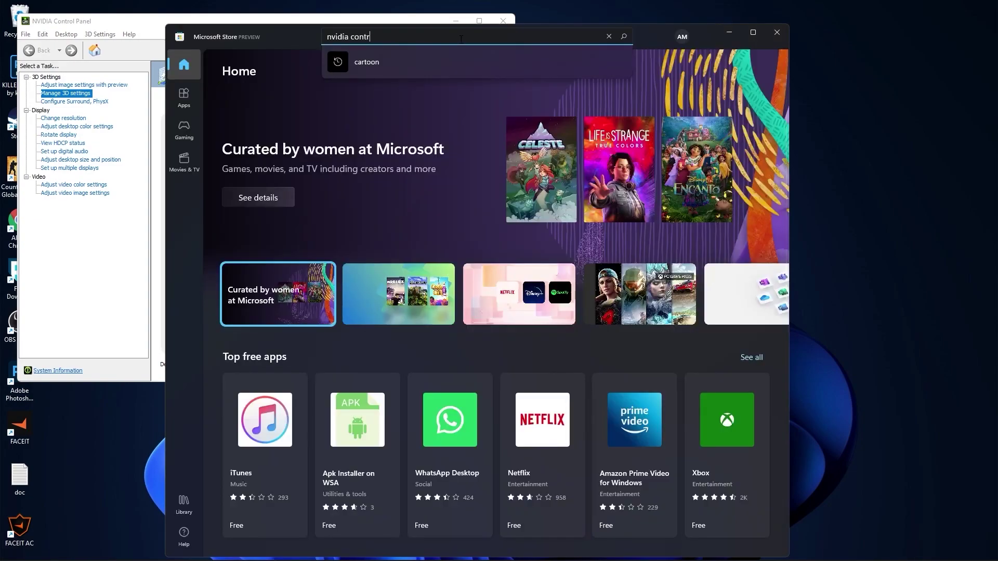
pyautogui.write('ol panel')
pyautogui.click(381, 87)
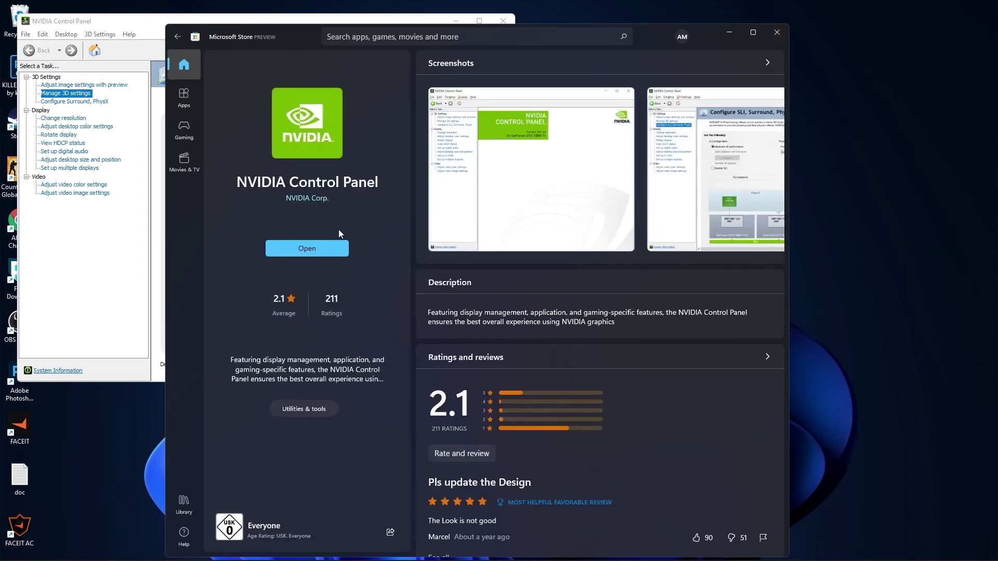
# Set image settings to Use my preference emphasizing Performance and apply it
pyautogui.click(314, 249)
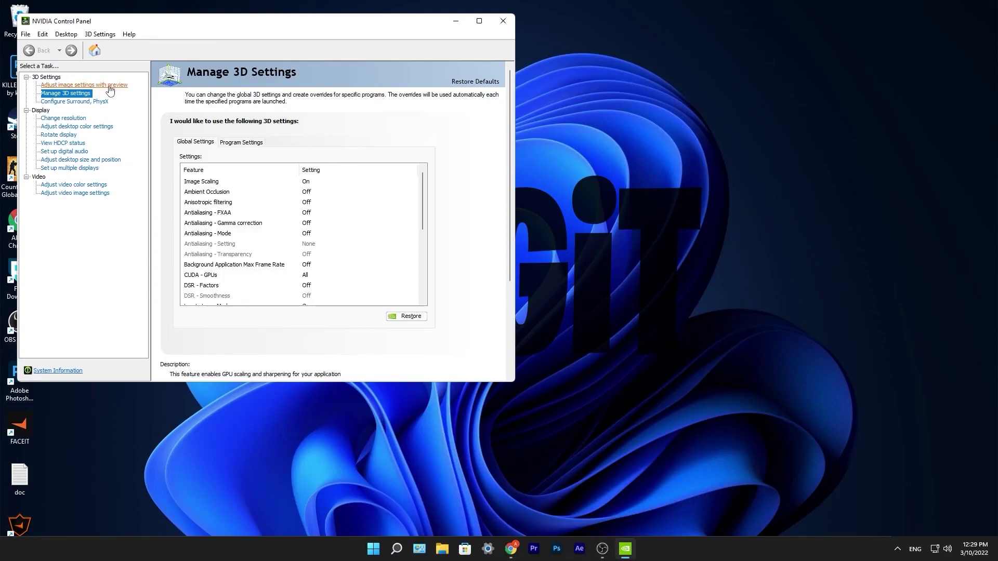
pyautogui.click(44, 85)
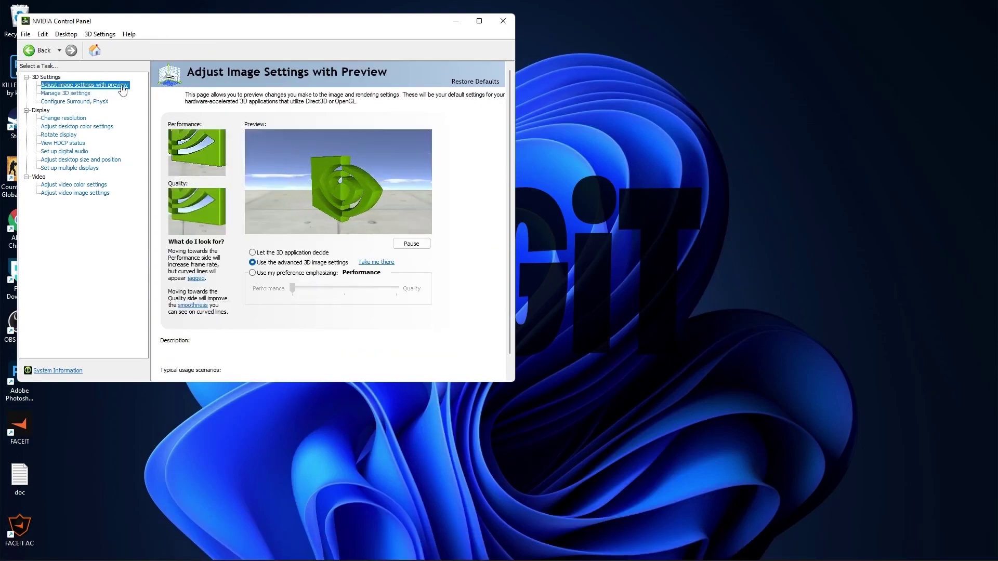
pyautogui.click(312, 274)
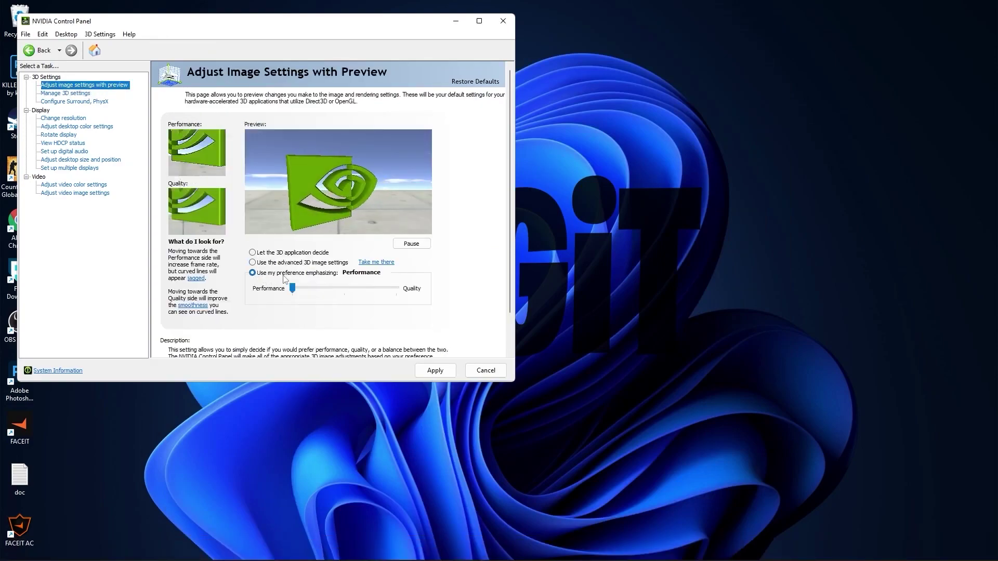
pyautogui.moveTo(292, 288); pyautogui.dragTo(293, 287)
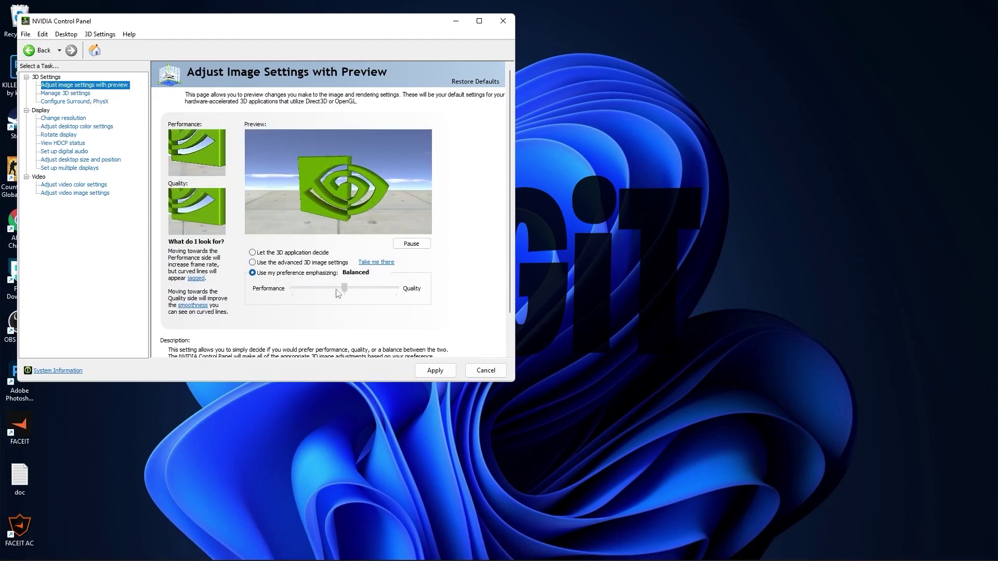
pyautogui.click(434, 371)
# In global 3D settings keep Image Scaling on, set Low Latency Mode On and Max Frame Rate off
pyautogui.click(55, 93)
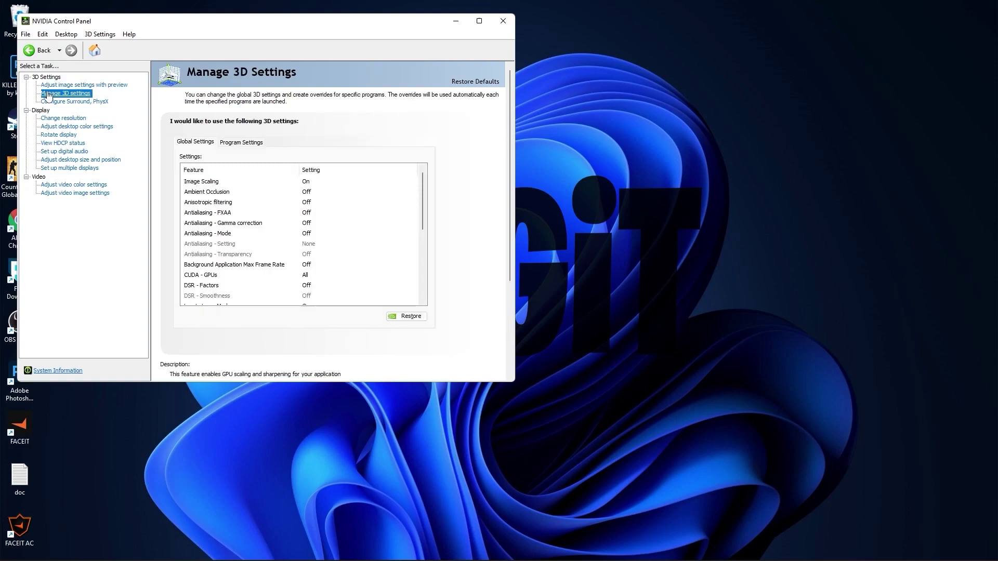
pyautogui.click(201, 184)
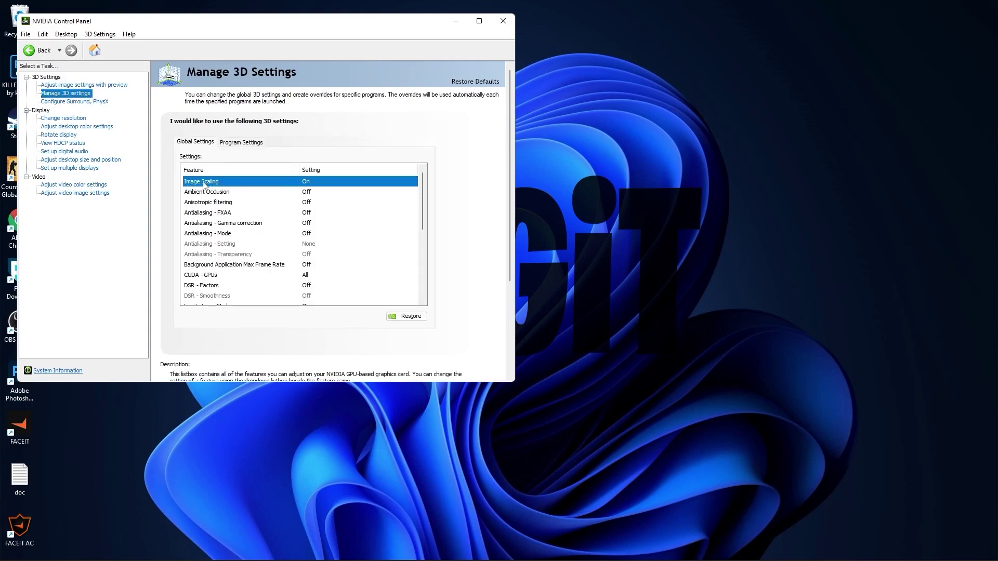
pyautogui.click(303, 183)
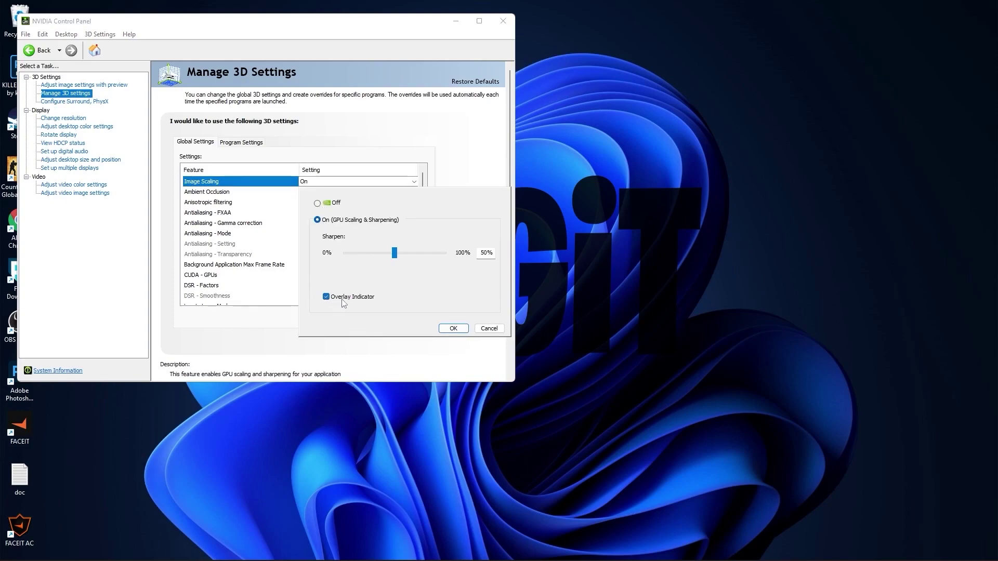
pyautogui.click(454, 328)
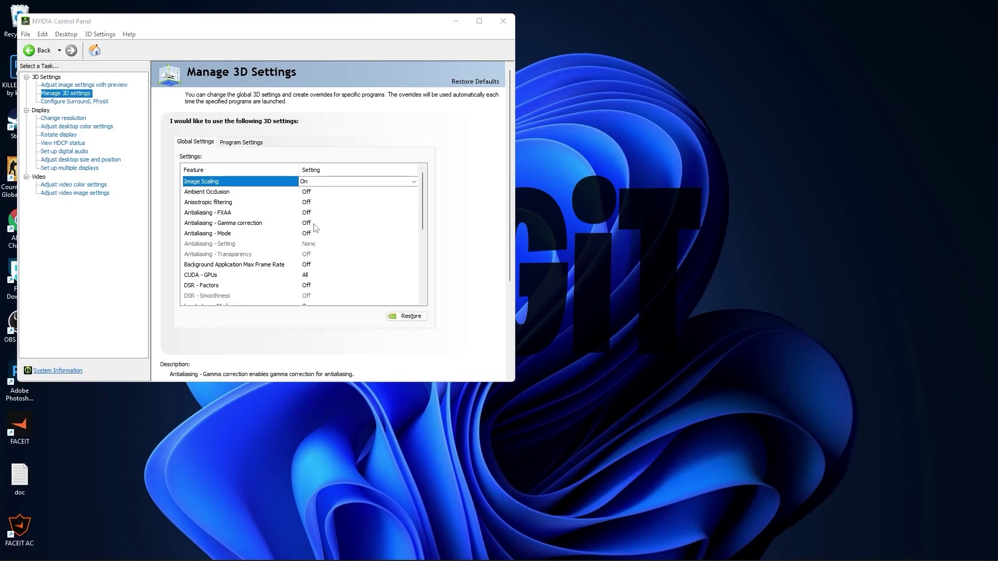
pyautogui.scroll(-2, 312, 234)
pyautogui.click(200, 248)
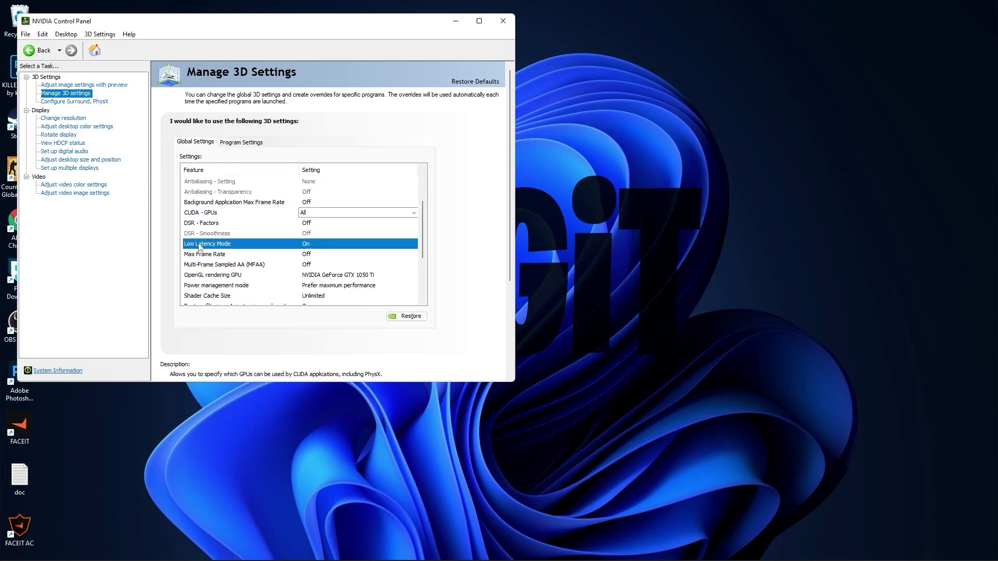
pyautogui.click(307, 247)
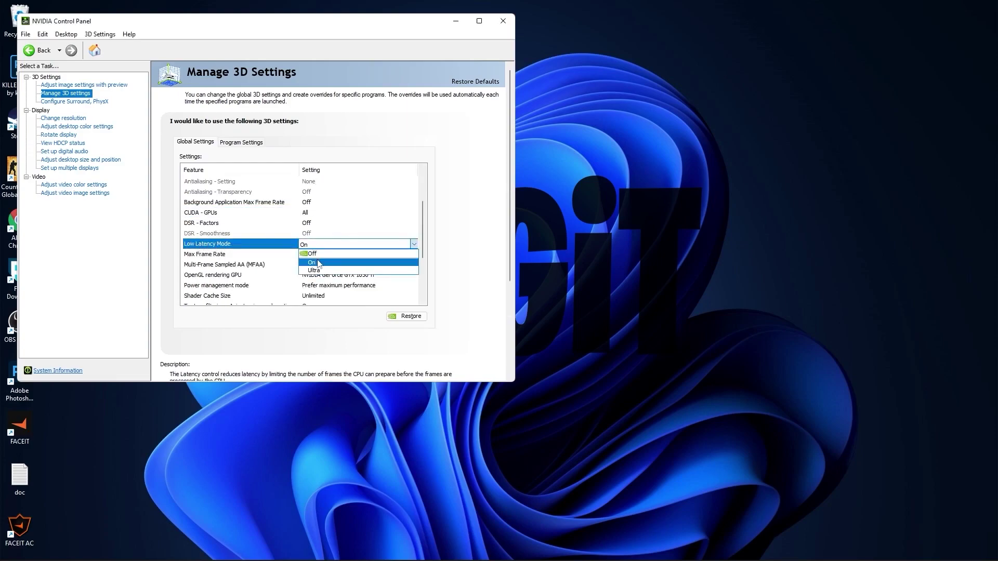
pyautogui.click(318, 259)
pyautogui.click(205, 256)
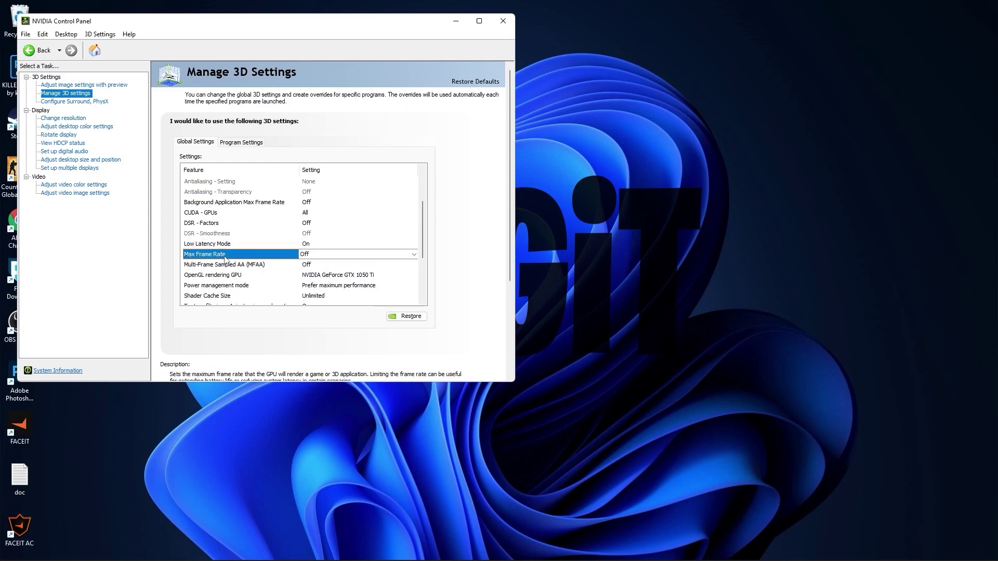
pyautogui.click(307, 256)
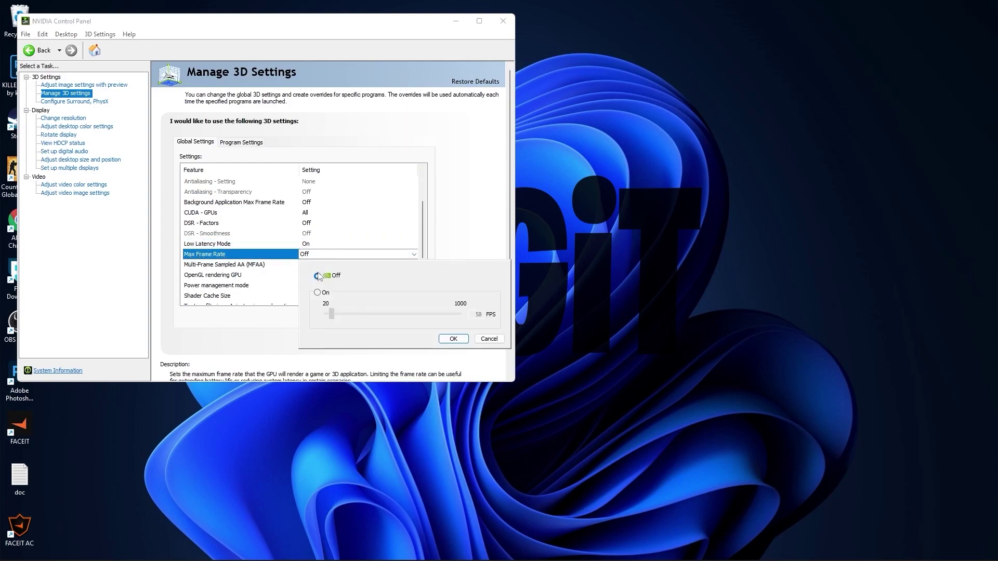
pyautogui.click(452, 339)
pyautogui.scroll(-2, 234, 234)
# Render OpenGL on the GeForce GTX 1050 Ti and set power management to Prefer maximum performance
pyautogui.click(186, 225)
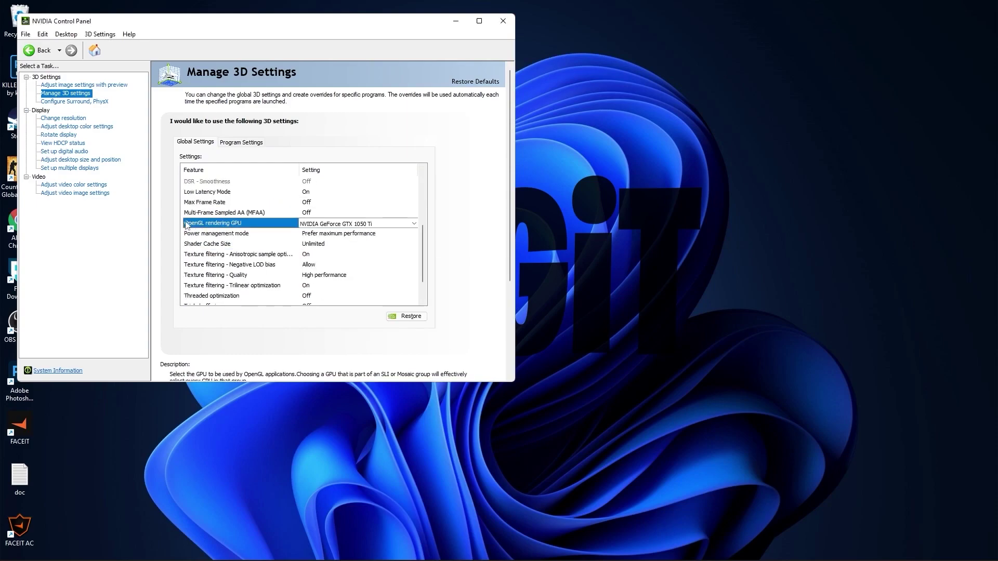
pyautogui.click(316, 227)
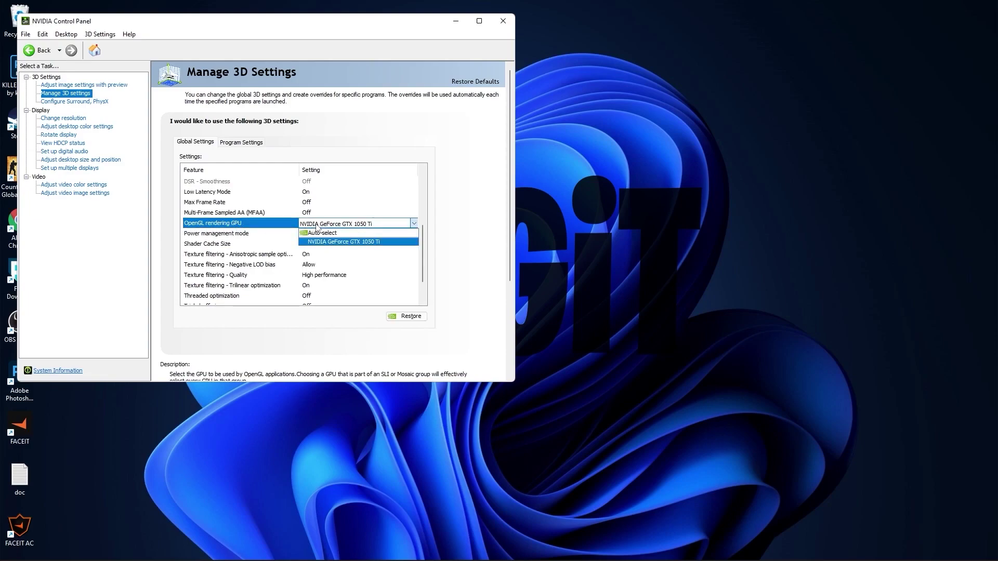
pyautogui.click(327, 243)
pyautogui.click(353, 231)
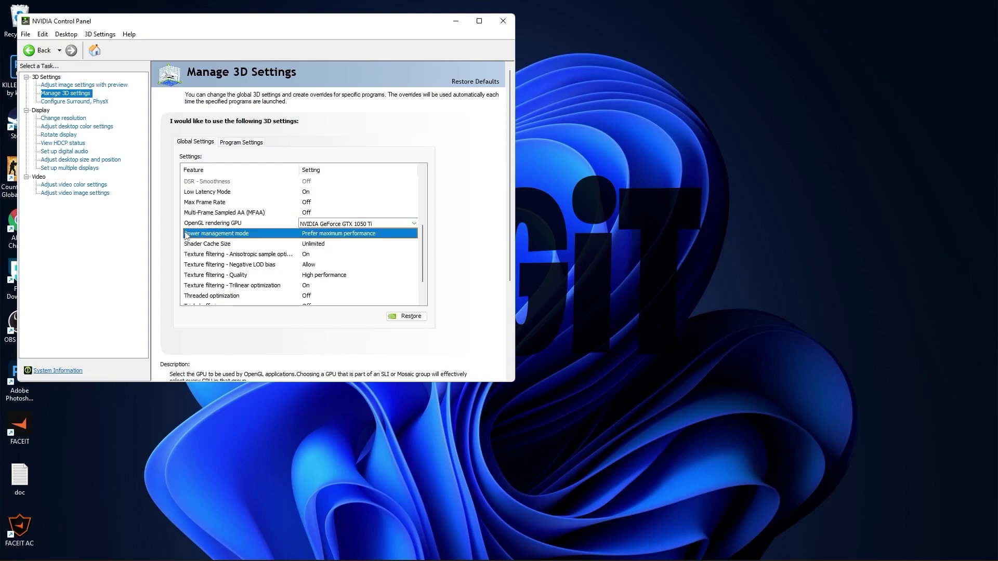
pyautogui.click(316, 234)
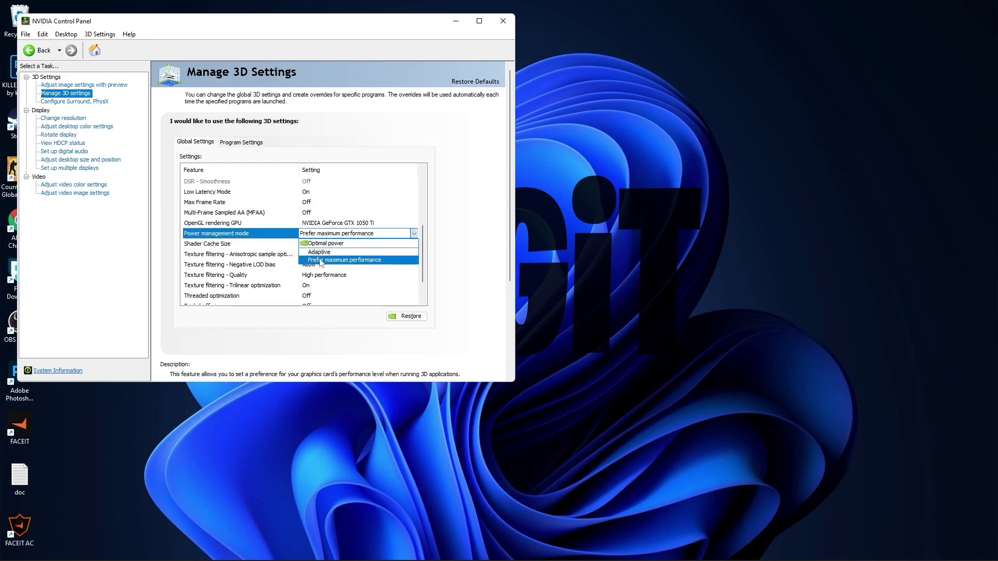
pyautogui.click(320, 264)
pyautogui.scroll(-1, 234, 250)
# Set texture filtering quality to High performance, threaded optimization Off and vertical sync Off
pyautogui.click(214, 249)
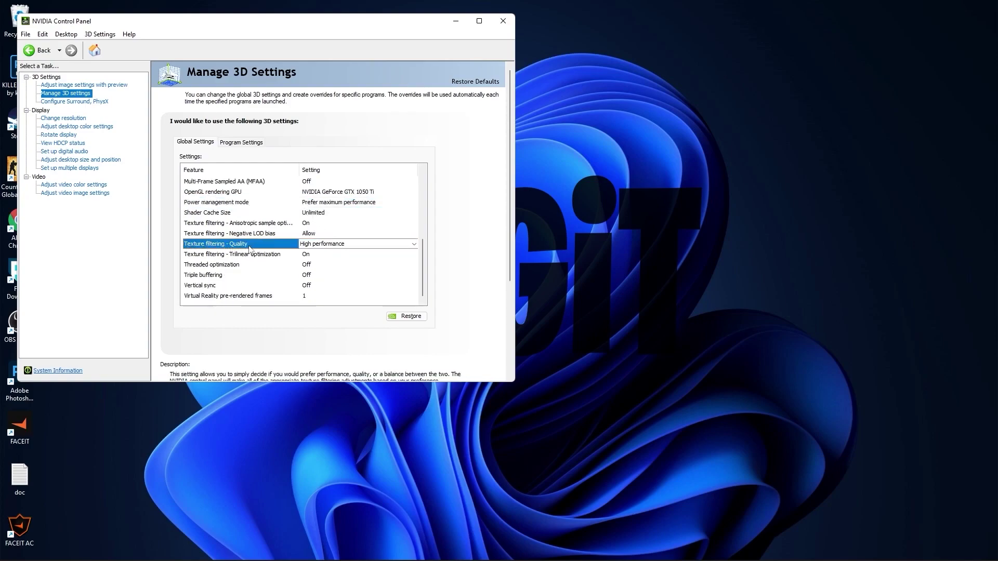
pyautogui.click(302, 244)
pyautogui.click(312, 281)
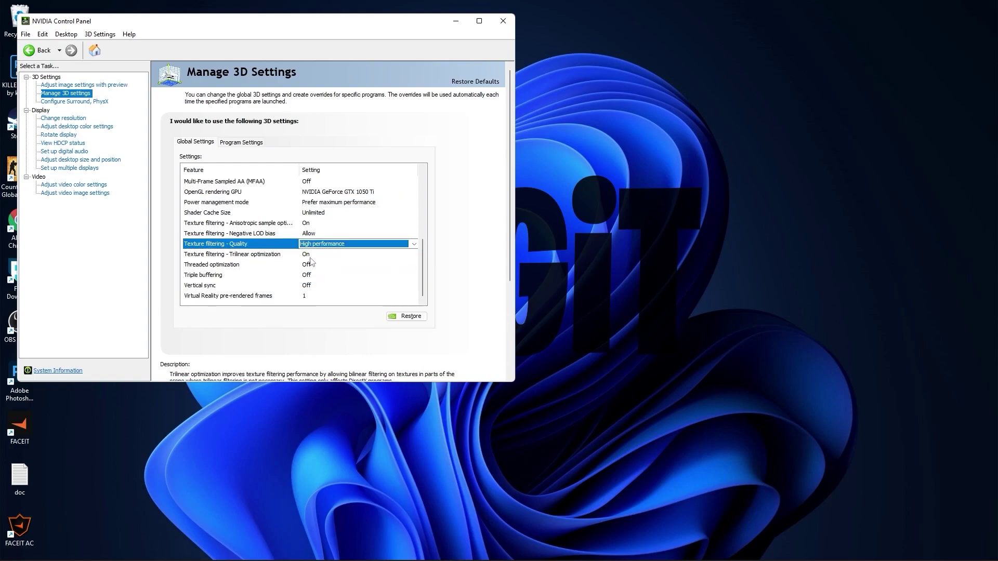
pyautogui.click(224, 266)
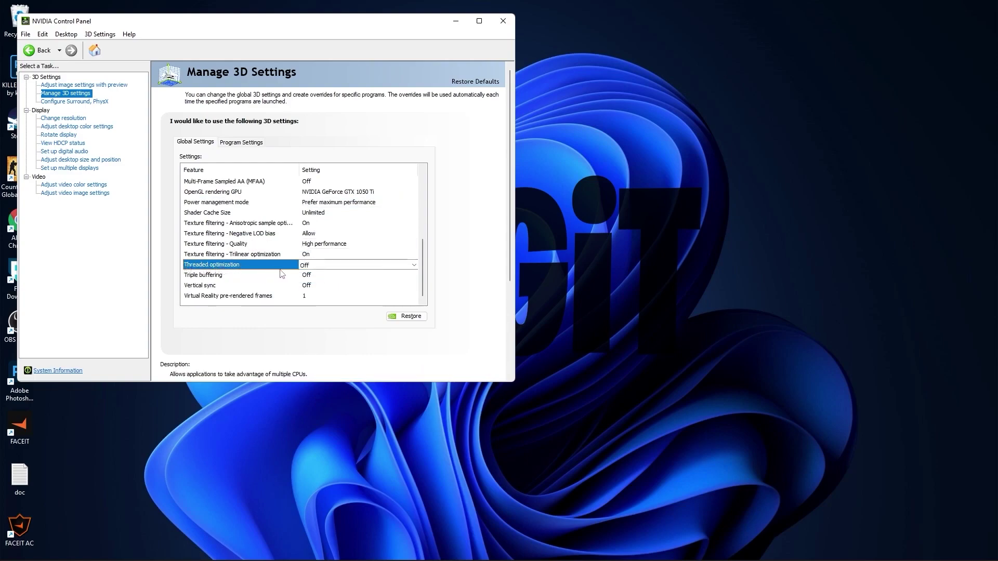
pyautogui.click(308, 268)
pyautogui.click(308, 284)
pyautogui.click(186, 286)
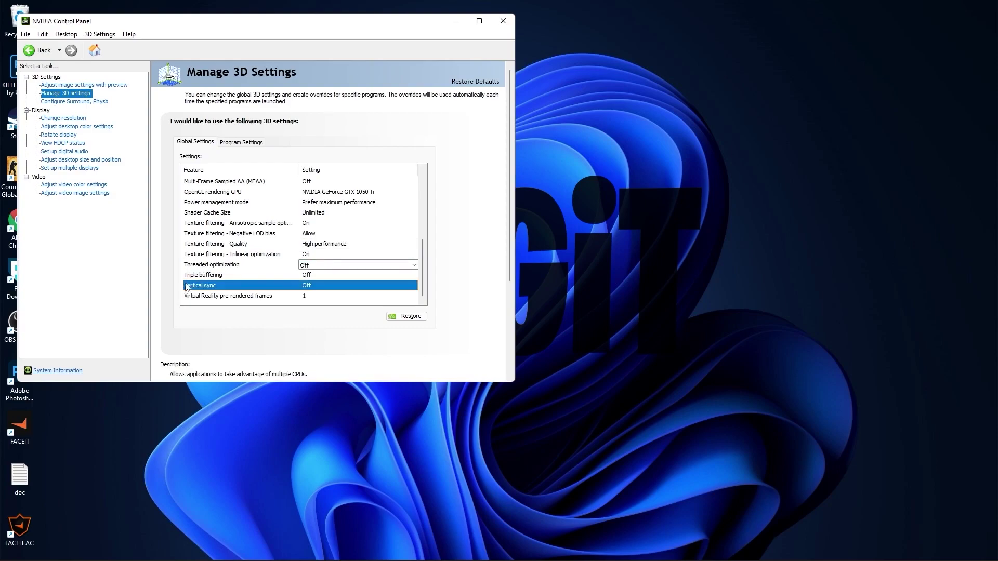
pyautogui.click(310, 287)
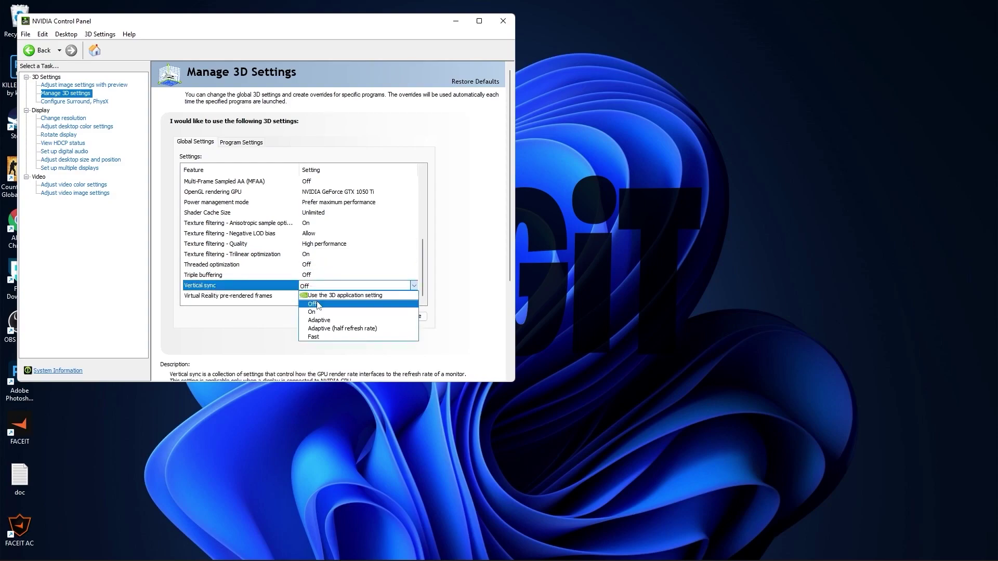
pyautogui.click(318, 305)
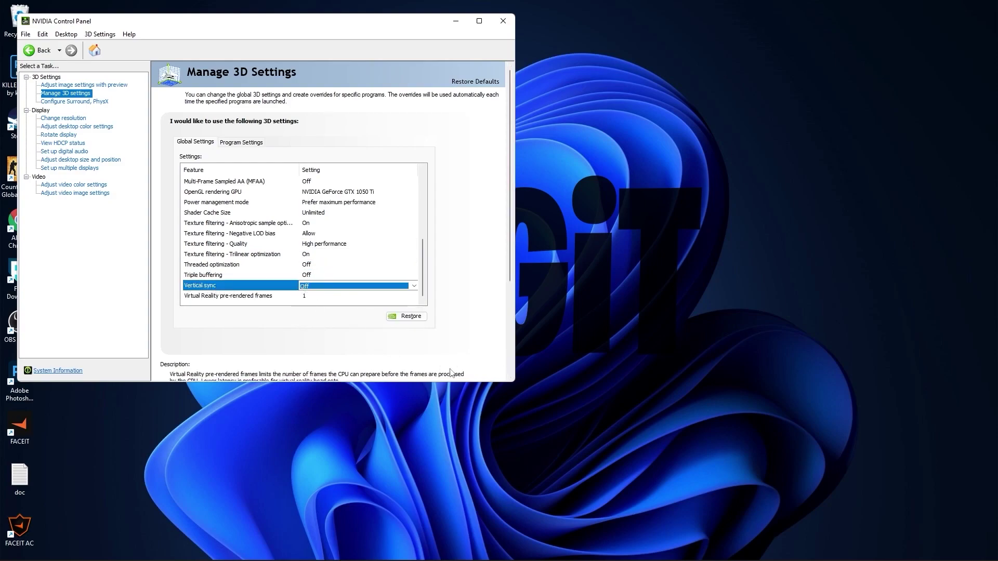
# In Change resolution, first try the native 1080p resolution at 60Hz
pyautogui.click(54, 121)
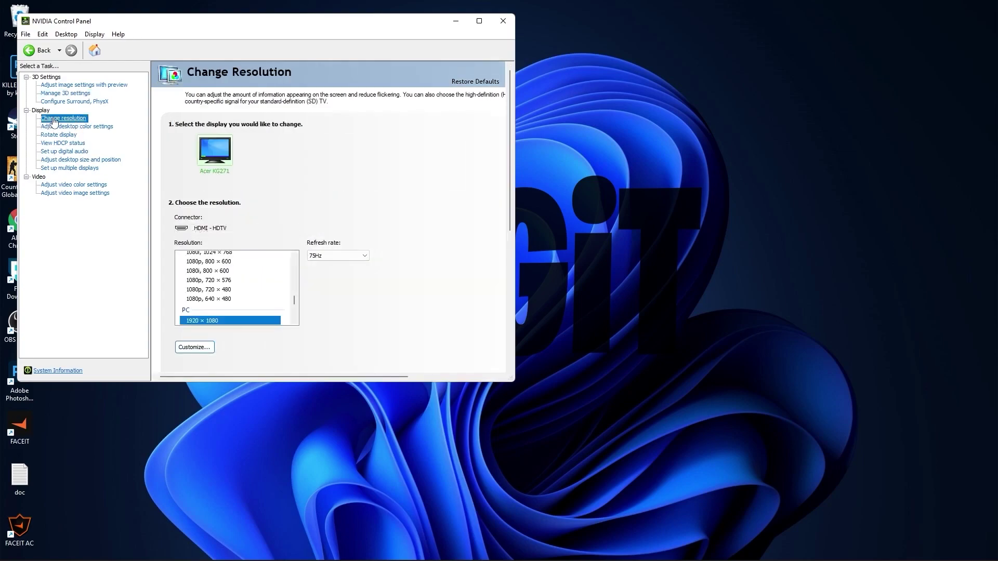
pyautogui.scroll(5, 248, 295)
pyautogui.click(215, 279)
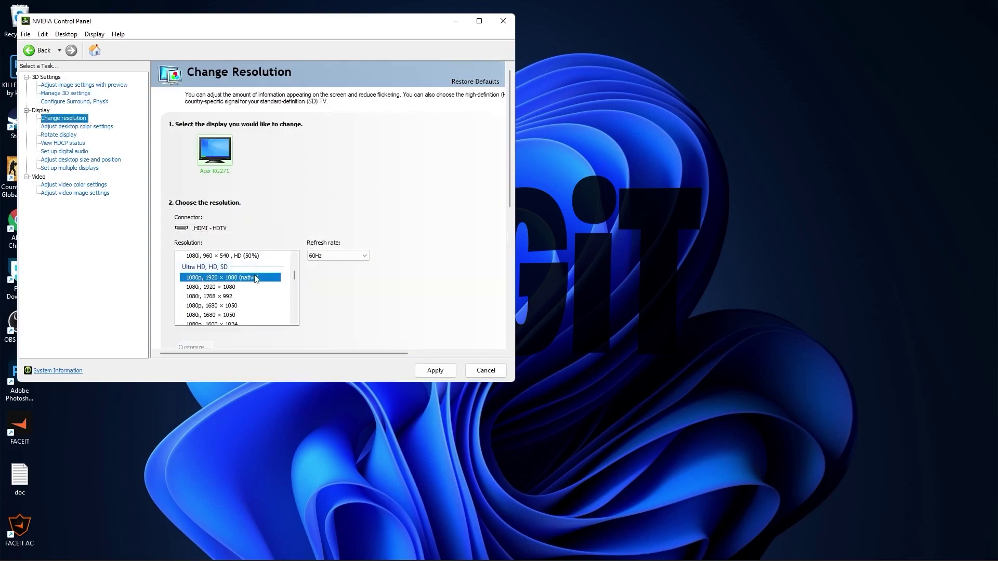
pyautogui.click(322, 256)
pyautogui.click(323, 266)
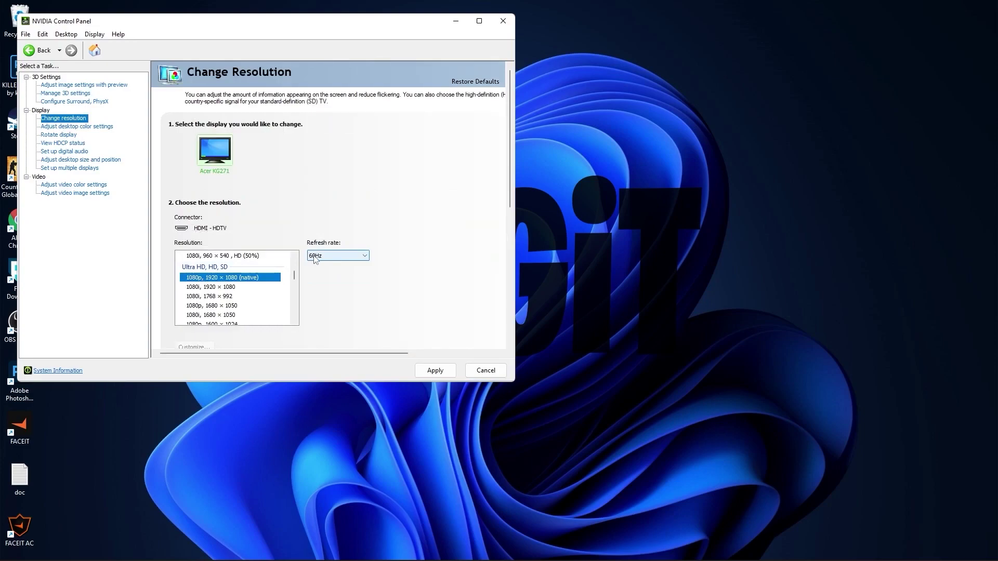
pyautogui.scroll(-3, 245, 294)
pyautogui.scroll(-3, 223, 280)
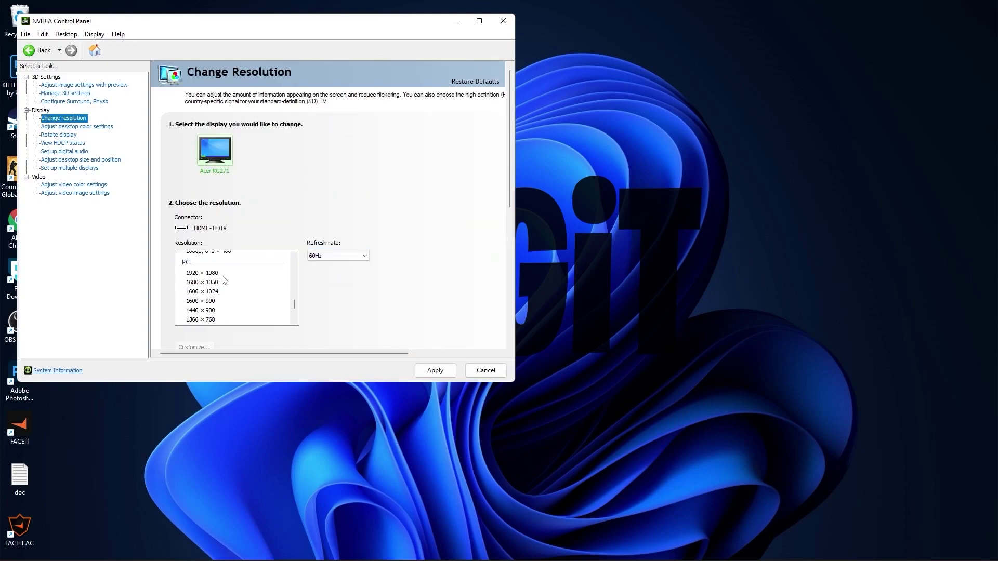
# Switch to PC 1920 × 1080 at 75Hz, apply it and keep the new configuration
pyautogui.click(193, 275)
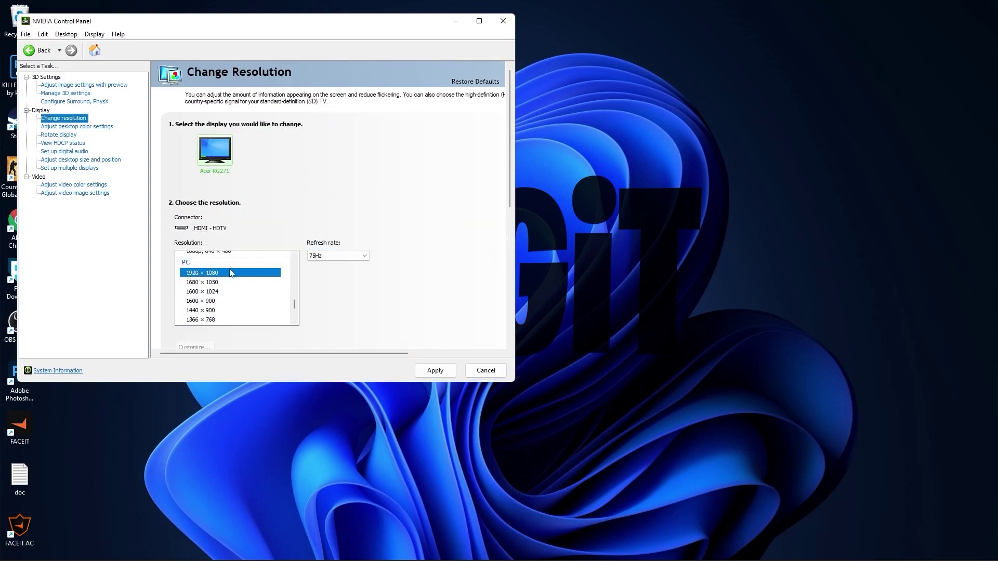
pyautogui.click(322, 257)
pyautogui.click(326, 257)
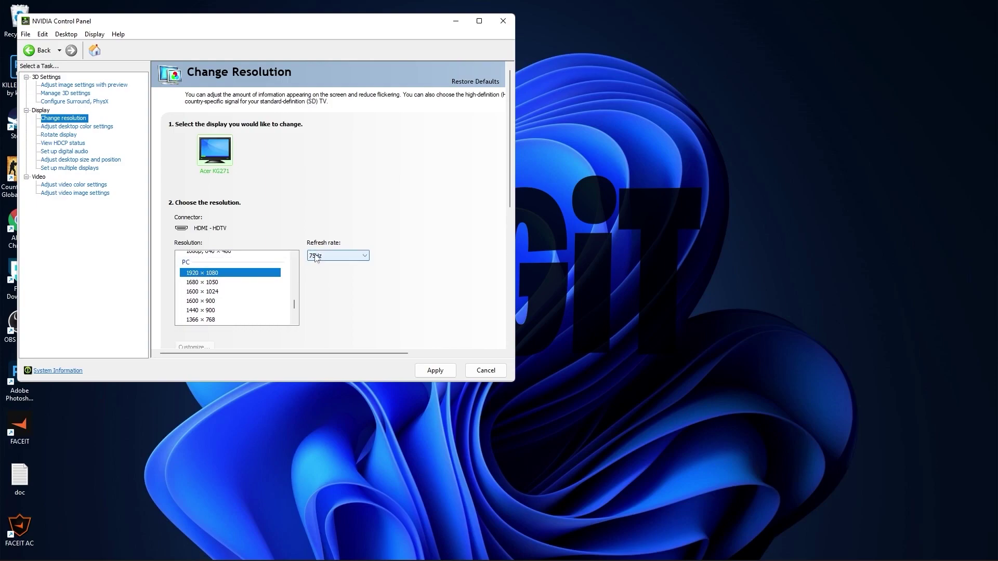
pyautogui.click(434, 371)
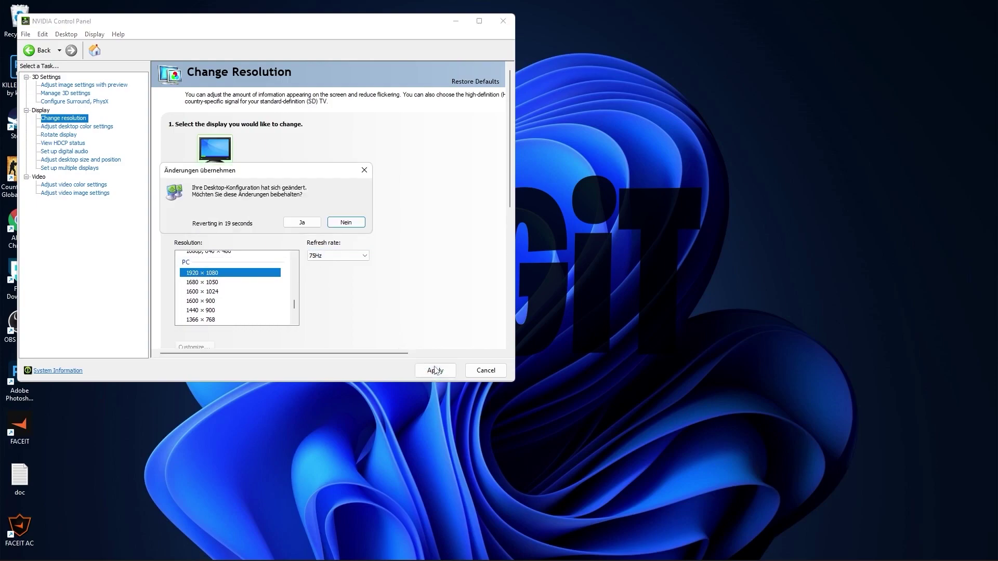
pyautogui.click(301, 221)
# Apply the desktop colour settings with Digital vibrance at 70%
pyautogui.click(51, 128)
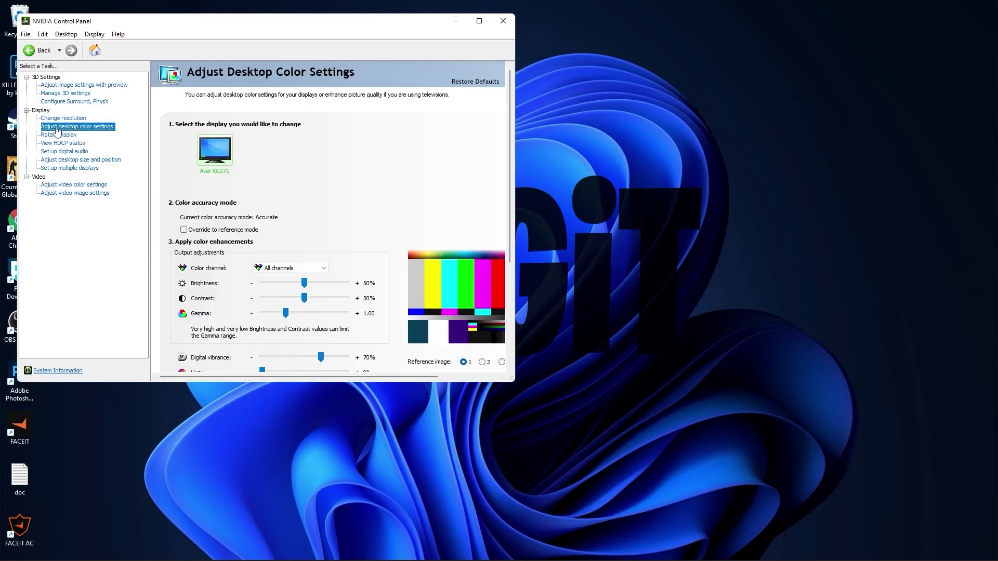
pyautogui.scroll(-2, 174, 271)
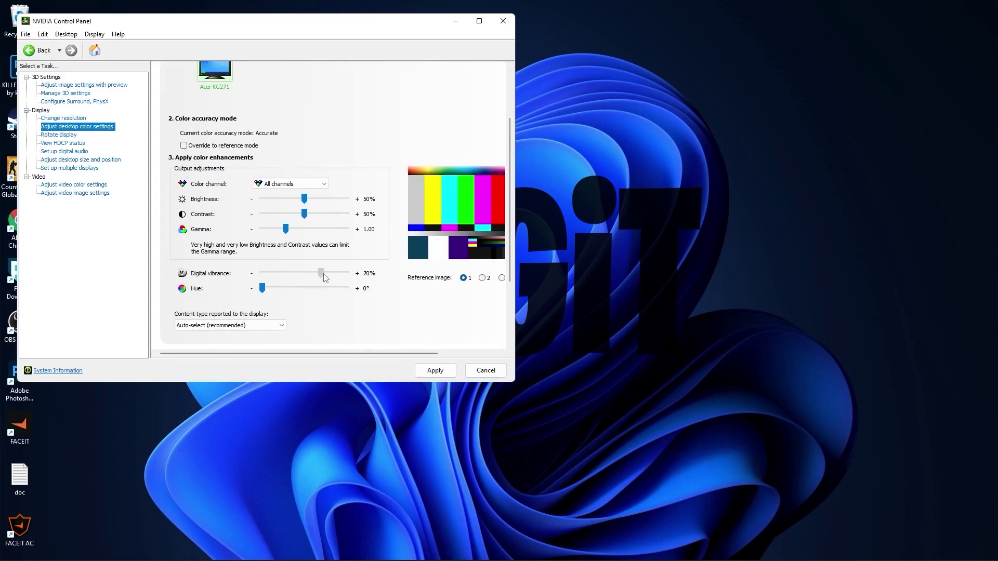
pyautogui.click(434, 371)
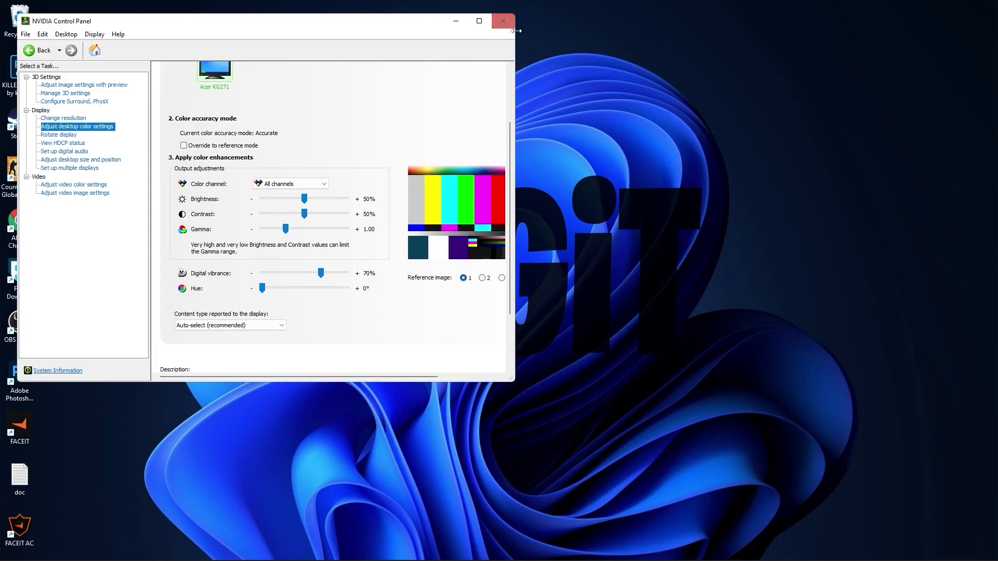
# Close NVIDIA Control Panel and reach Choose a power plan through Windows search
pyautogui.click(503, 20)
pyautogui.click(417, 549)
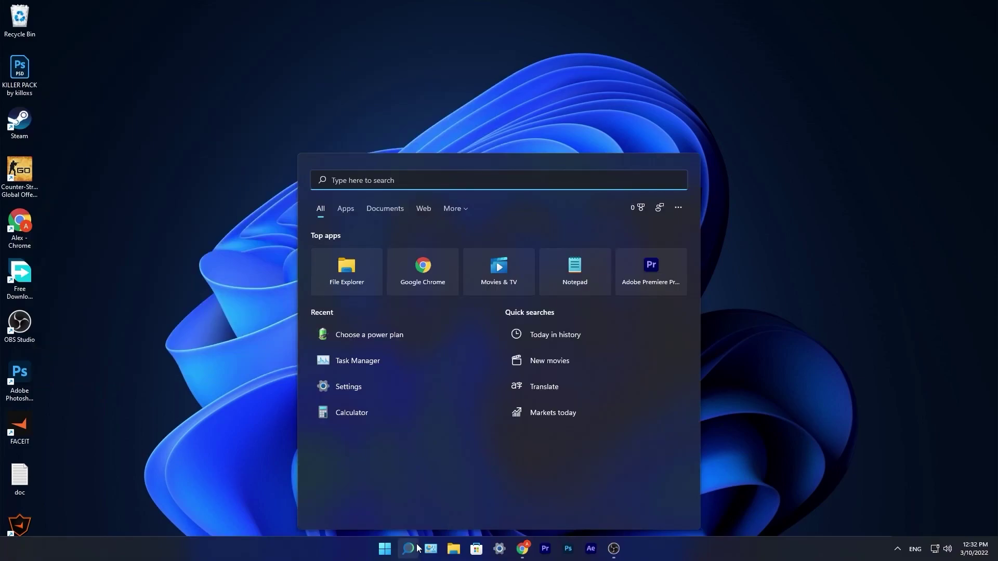
pyautogui.write('choose')
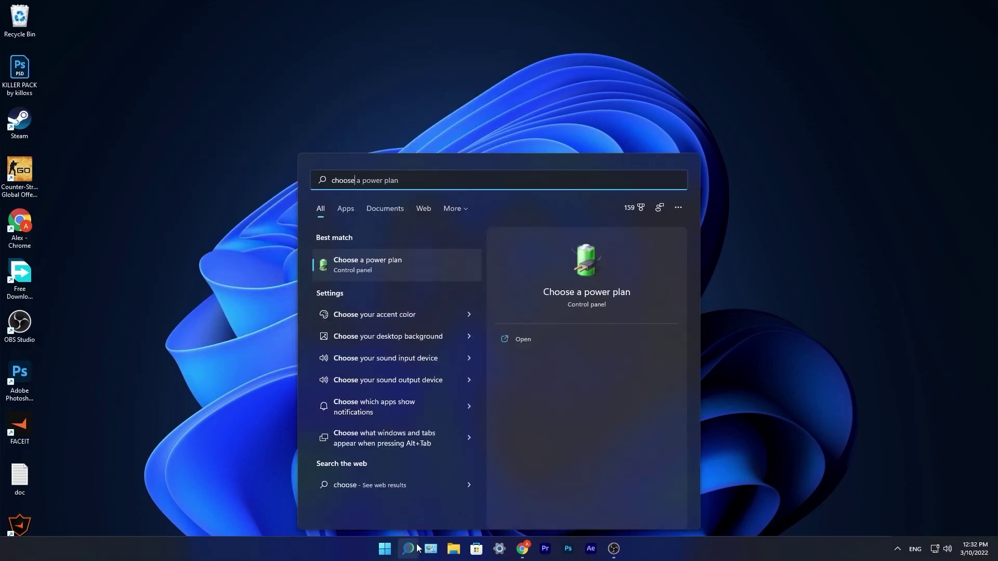
pyautogui.click(370, 263)
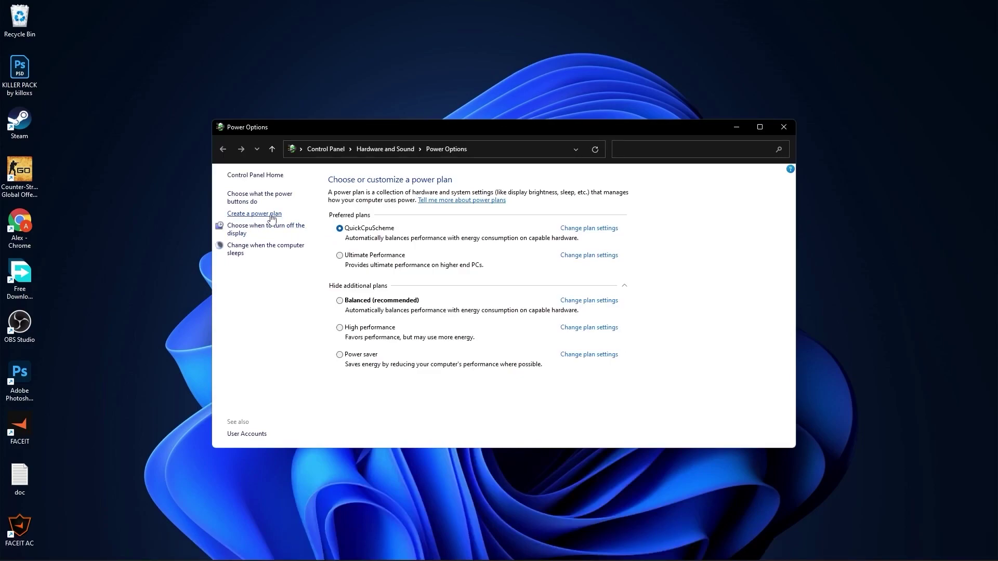
# Create a High performance-based plan named LOGiT and make it active
pyautogui.click(255, 213)
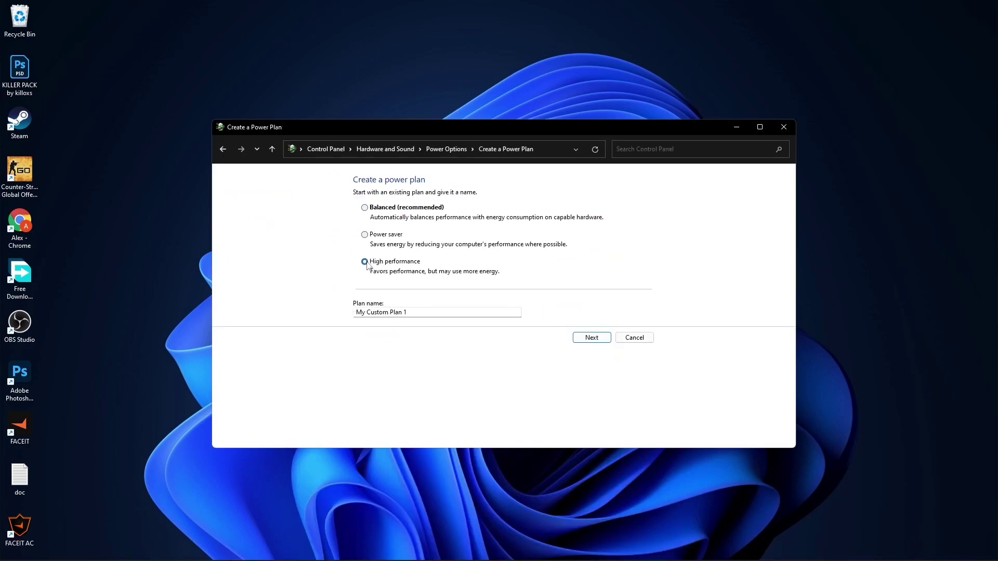
pyautogui.press('Tab')
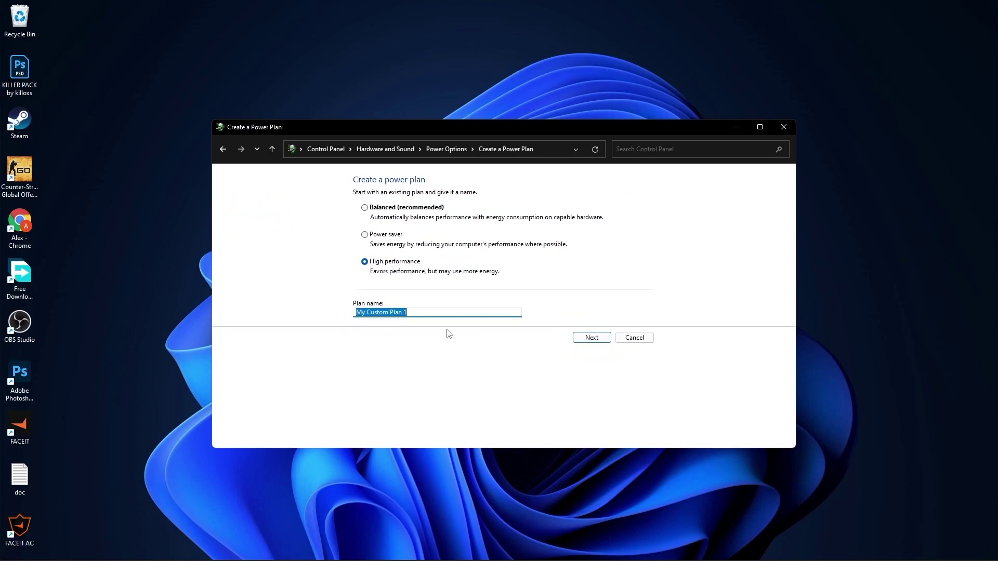
pyautogui.write('LOGiT')
pyautogui.click(592, 337)
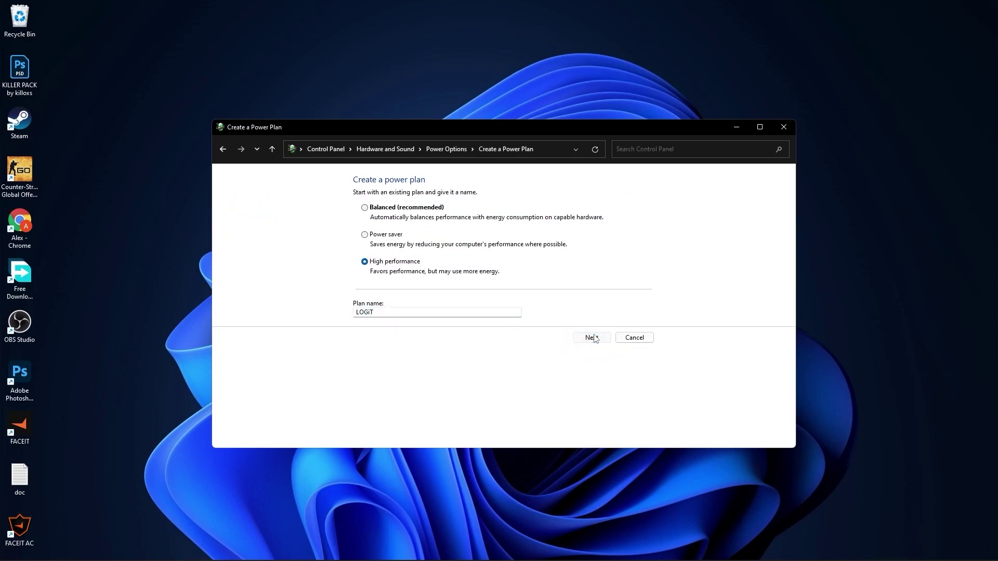
pyautogui.click(591, 272)
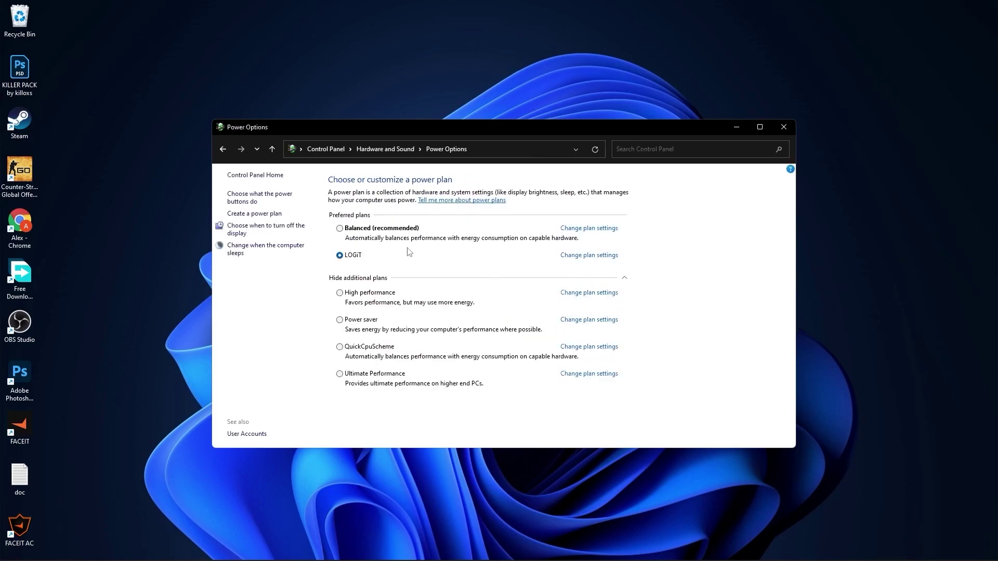
# Download the Quick CPU x64 setup zip and open it from the download bar
pyautogui.click(783, 130)
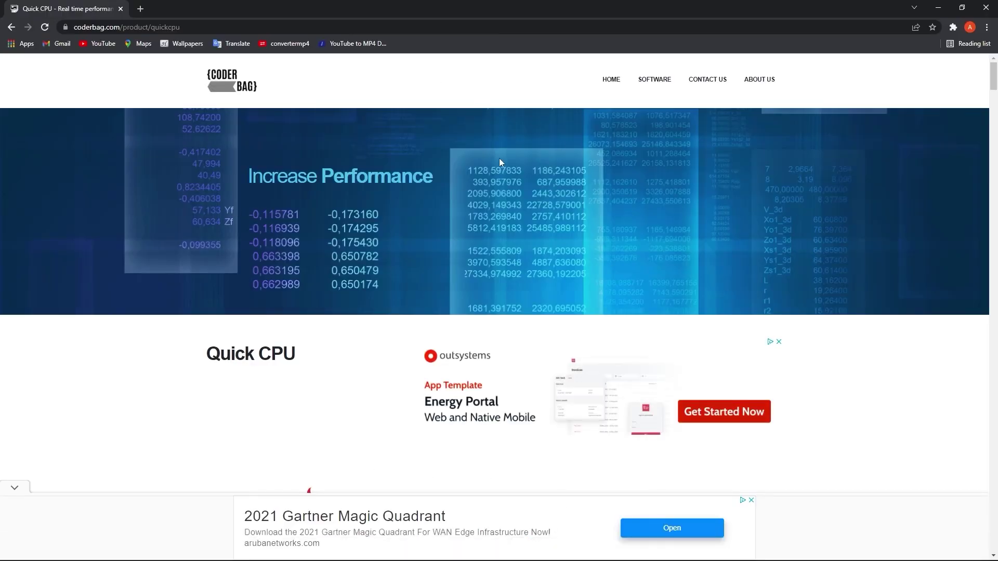
pyautogui.scroll(-3, 681, 311)
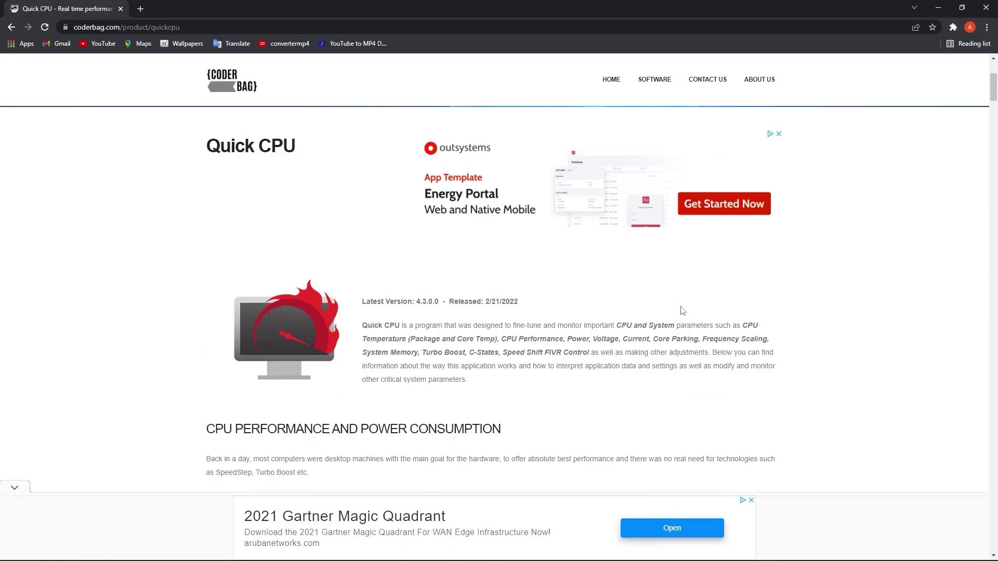
pyautogui.scroll(-10, 681, 311)
pyautogui.scroll(-10, 617, 343)
pyautogui.scroll(-10, 584, 340)
pyautogui.scroll(-10, 584, 340)
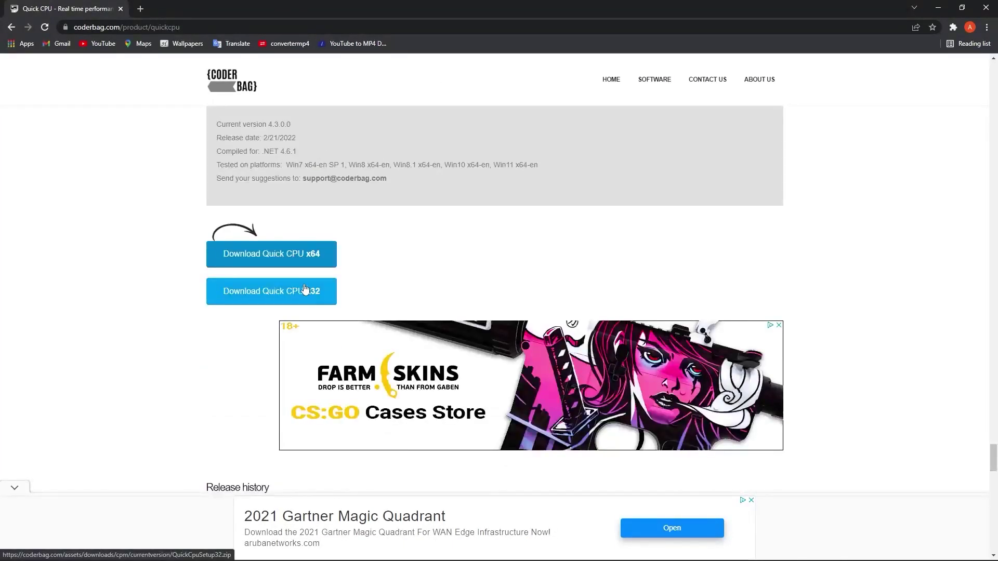
pyautogui.click(271, 255)
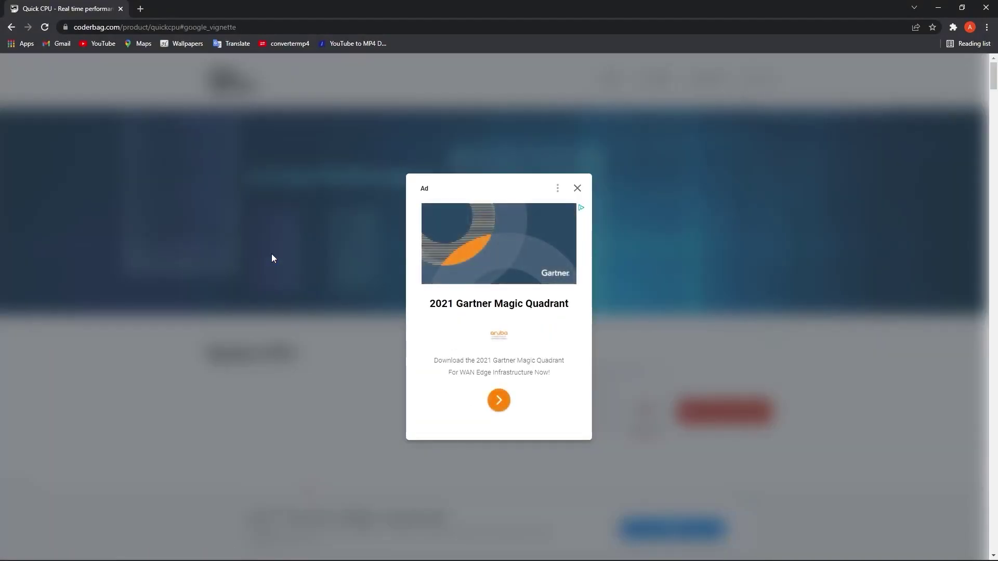
pyautogui.click(578, 189)
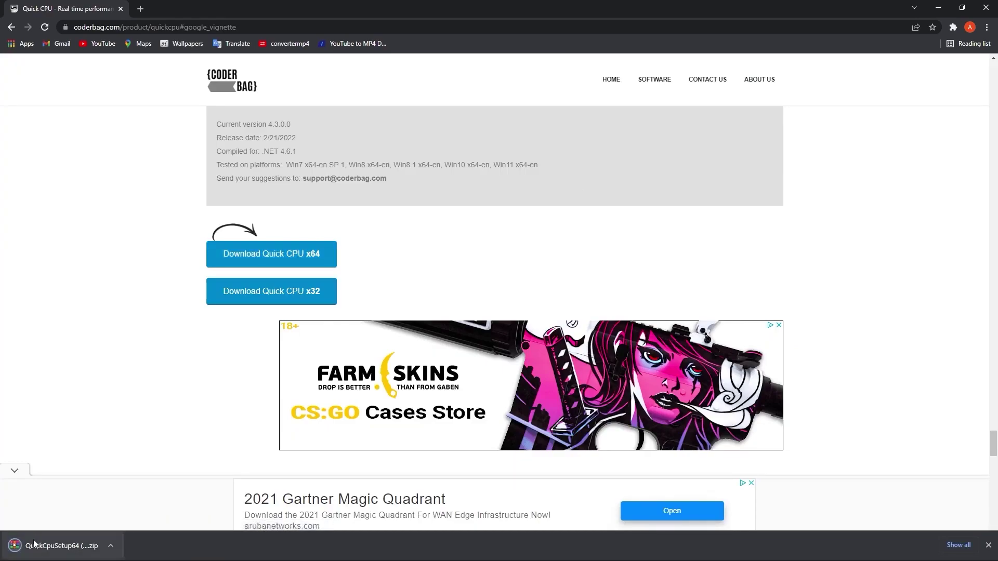
pyautogui.click(111, 548)
pyautogui.click(127, 479)
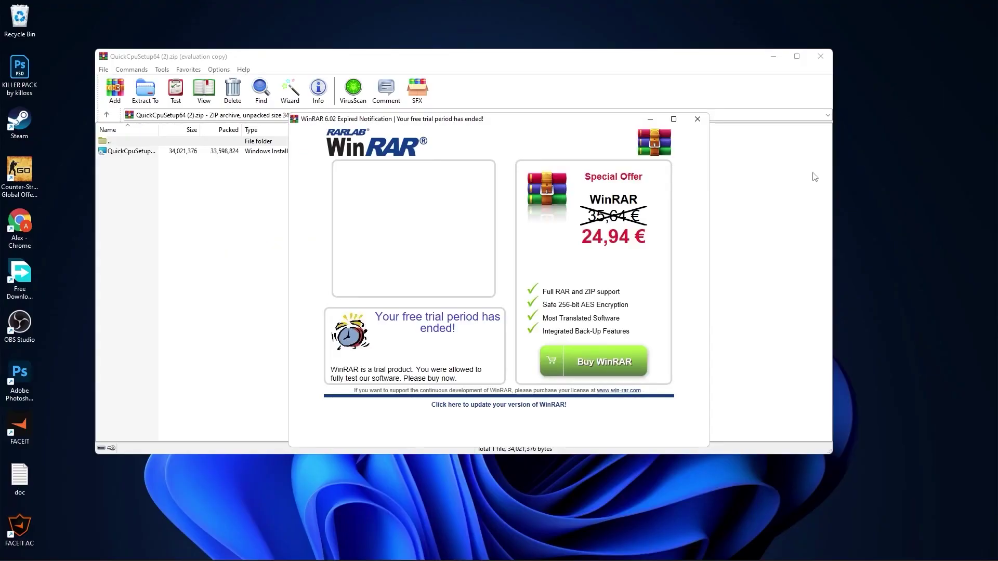
# Launch QuickCpuSetup from the WinRAR archive and close the archive window
pyautogui.click(698, 119)
pyautogui.click(128, 151)
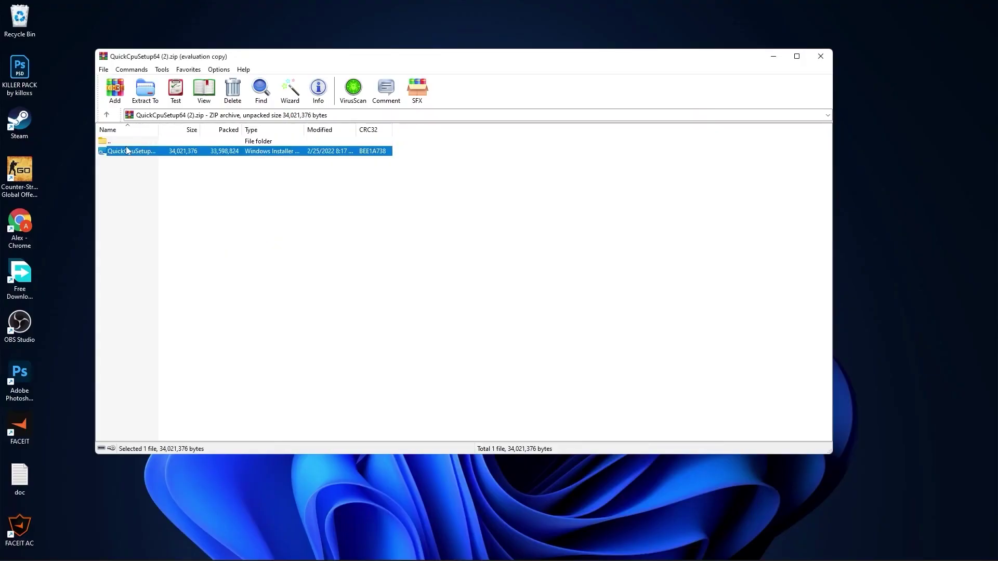
pyautogui.doubleClick(127, 151)
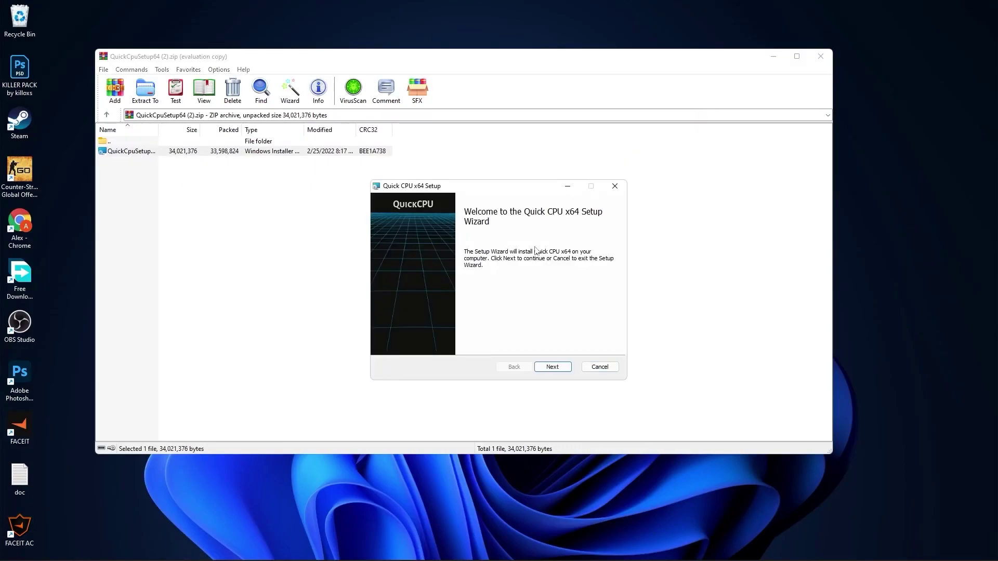
pyautogui.click(821, 57)
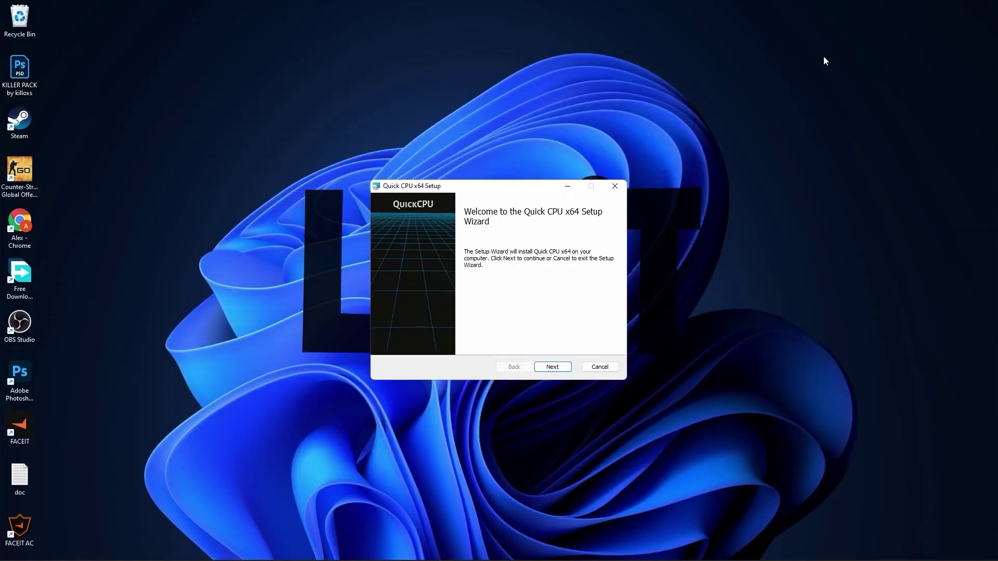
# Accept the licence, install to the default folder and finish with Launch QuickCPU.exe checked
pyautogui.click(555, 364)
pyautogui.click(396, 343)
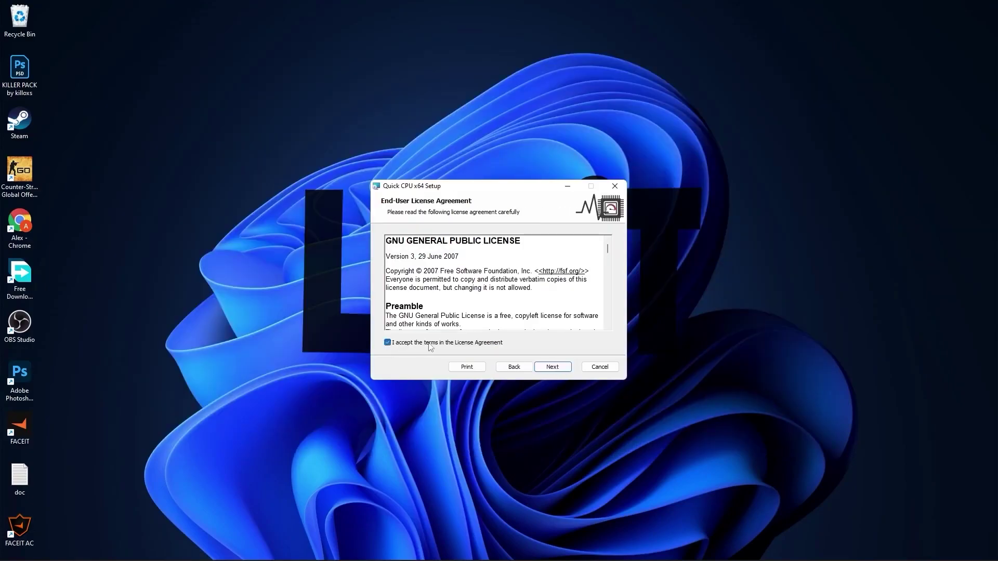
pyautogui.click(553, 368)
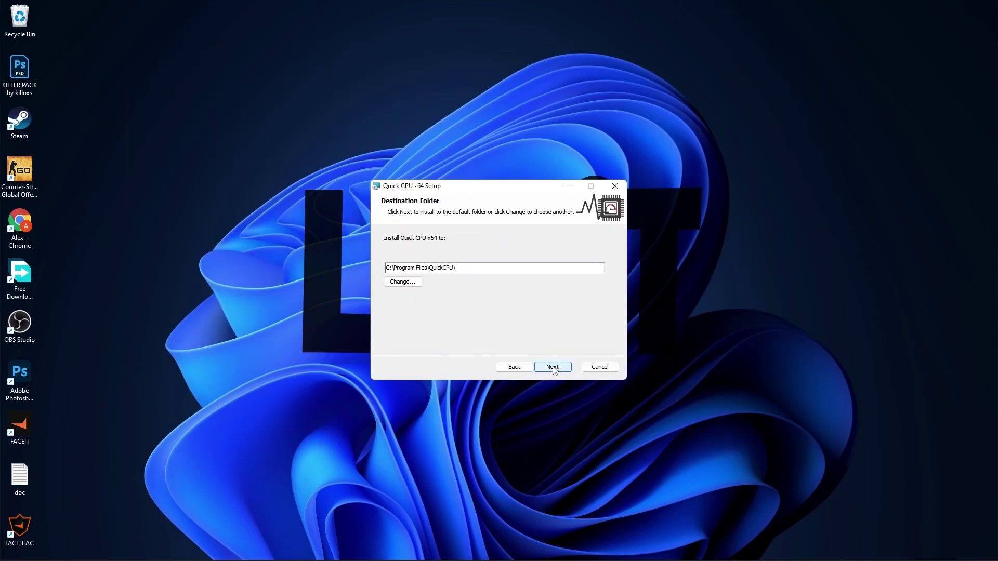
pyautogui.click(551, 370)
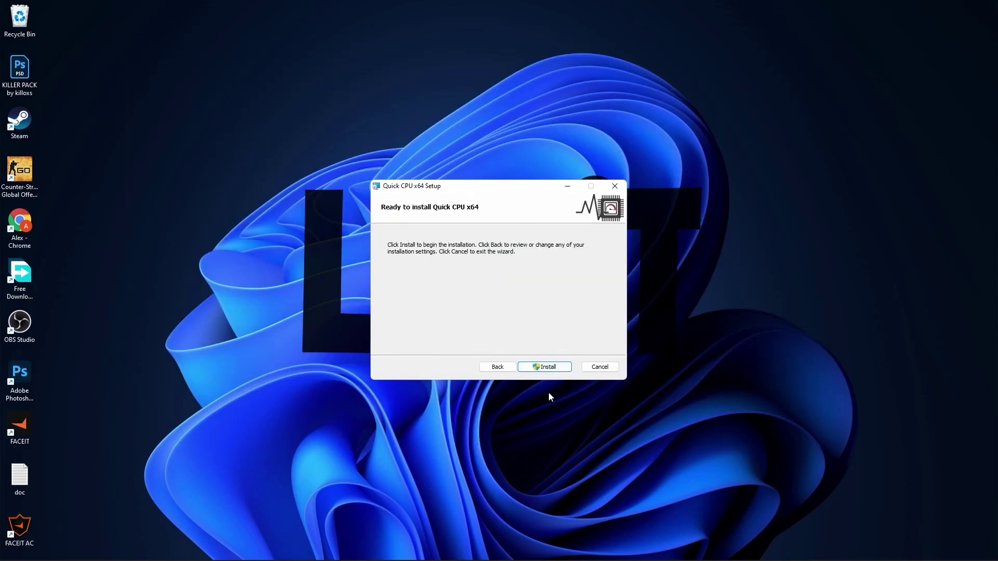
pyautogui.click(548, 367)
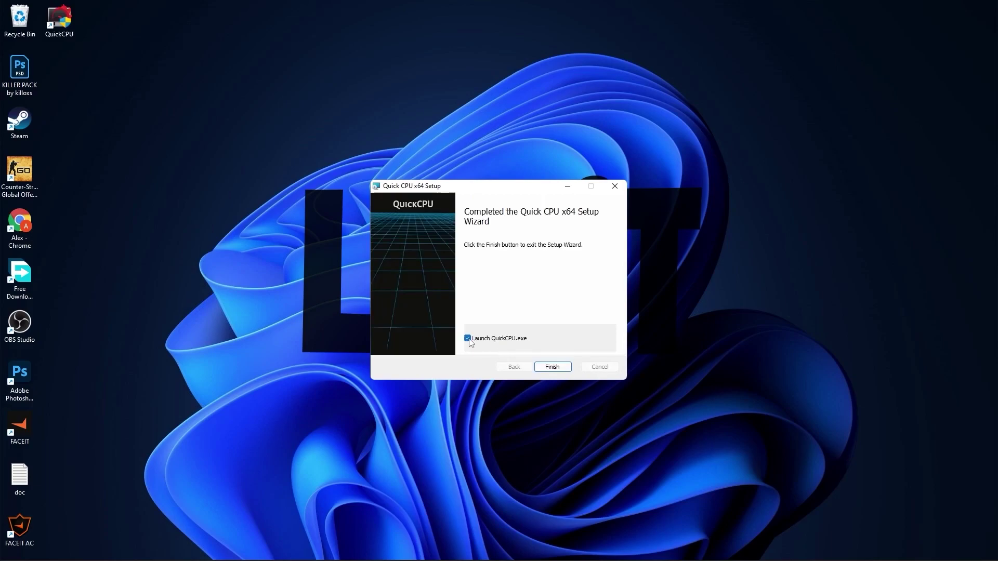
pyautogui.click(552, 367)
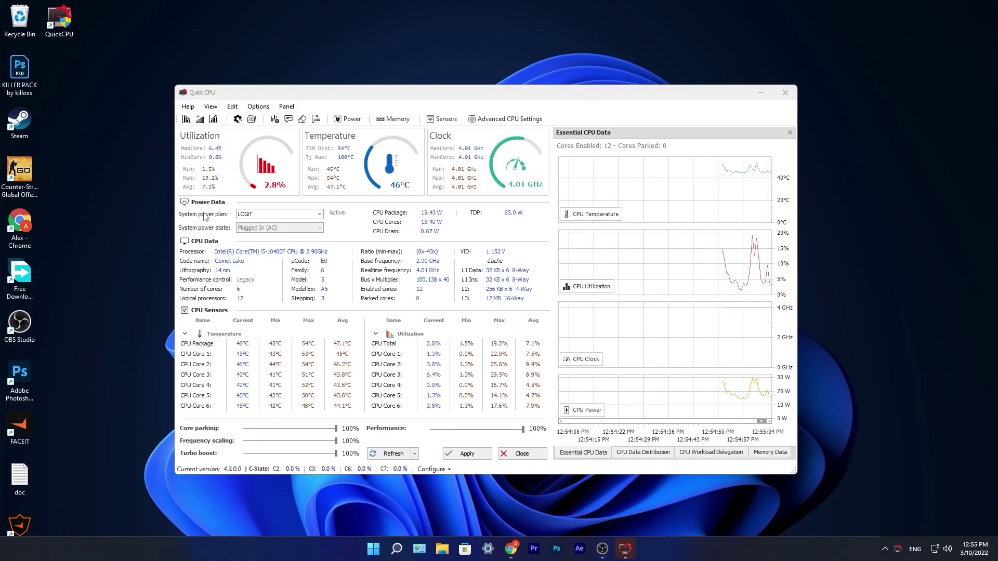
# Keep the LOGIT plan with all sliders at 100%, apply and confirm the changes
pyautogui.click(254, 214)
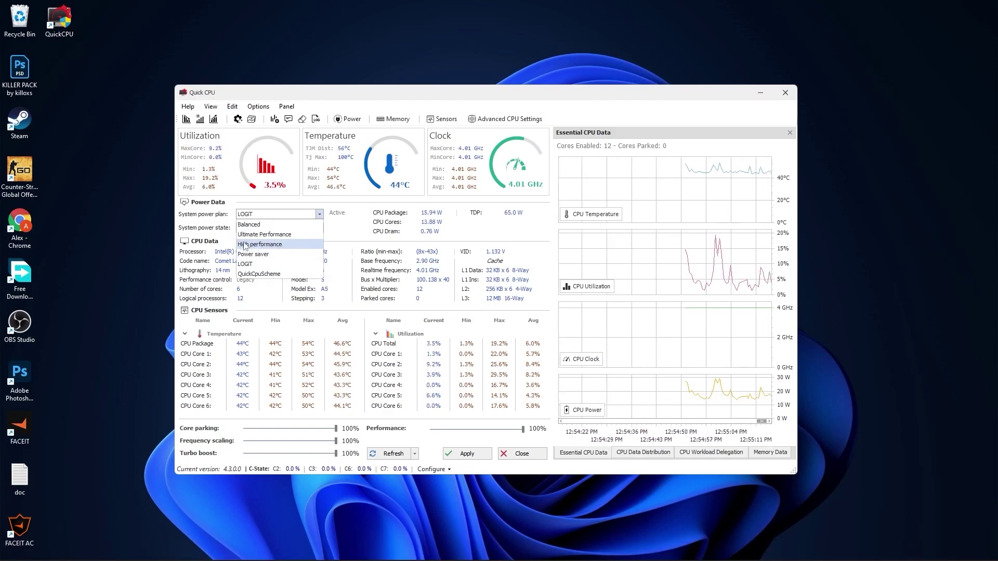
pyautogui.click(247, 265)
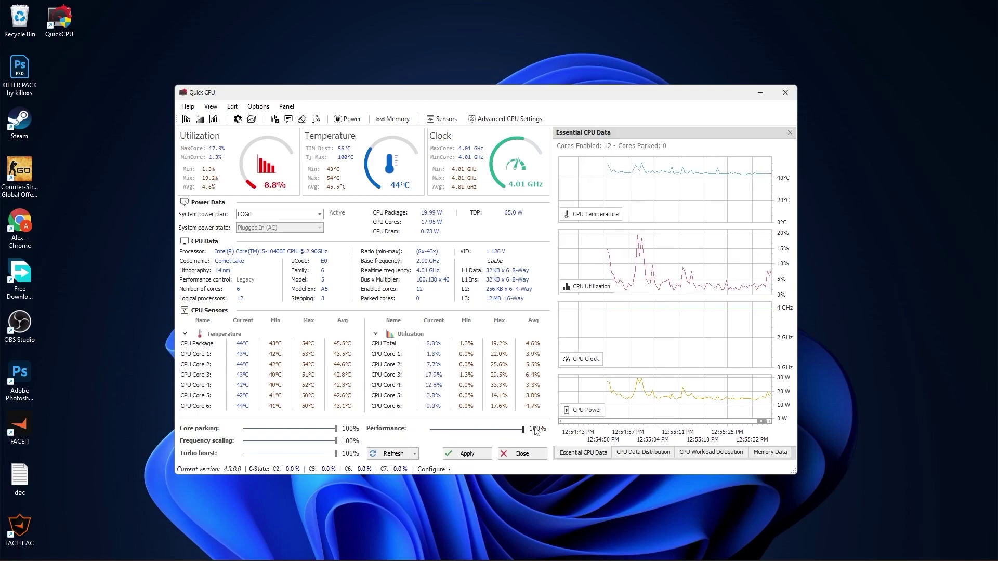
pyautogui.click(466, 454)
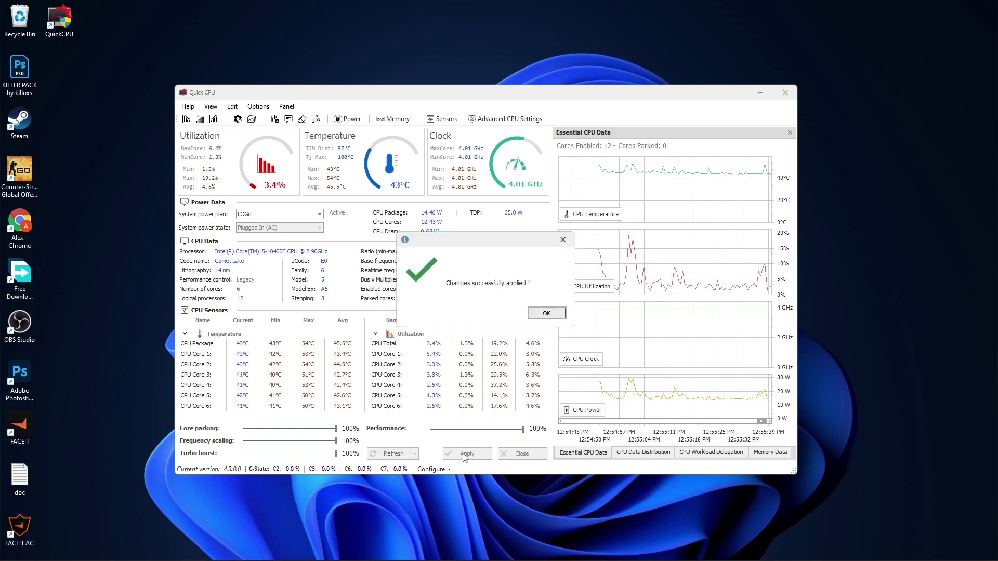
pyautogui.click(545, 313)
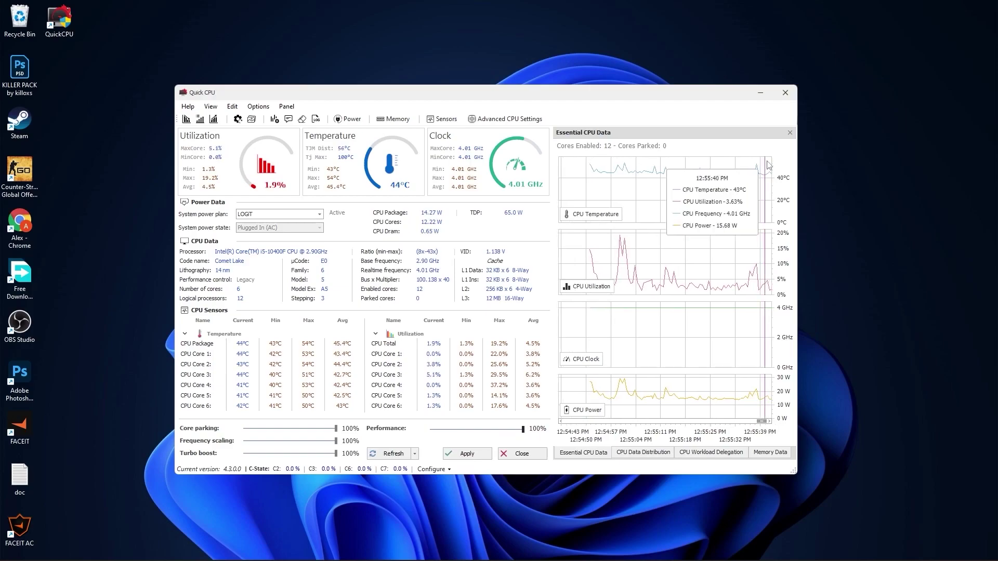
pyautogui.click(783, 93)
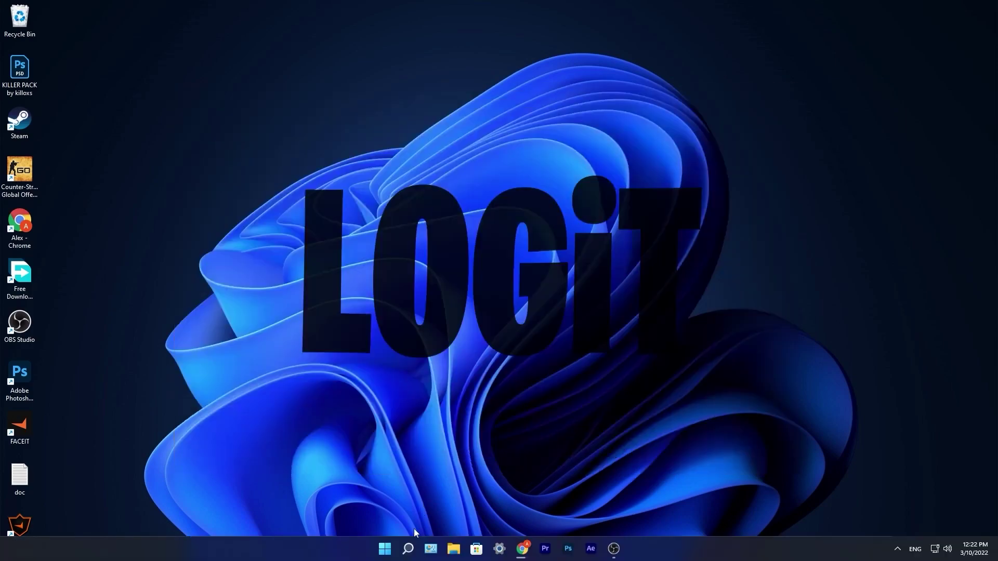
pyautogui.click(407, 553)
pyautogui.write('t')
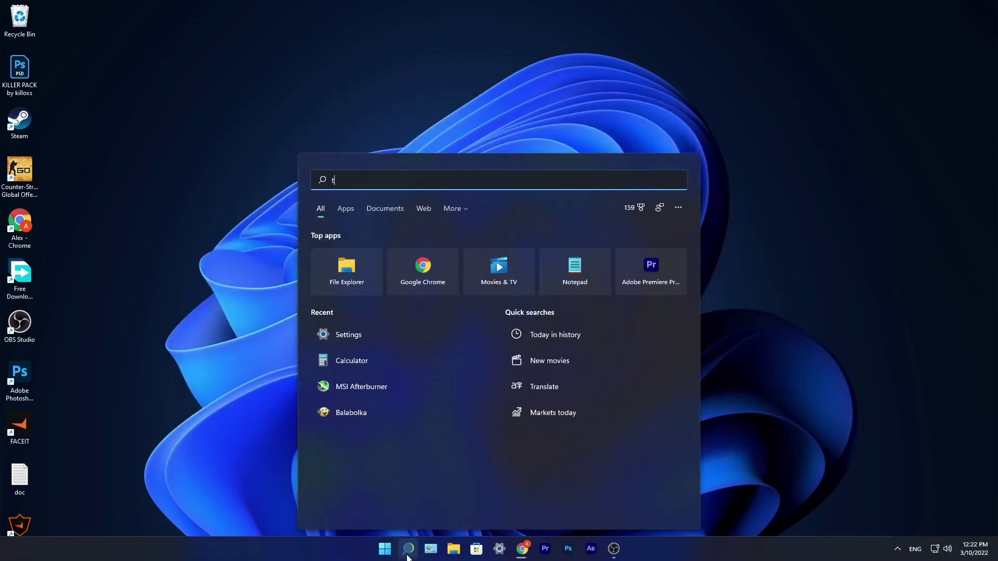
pyautogui.write('ask Manager')
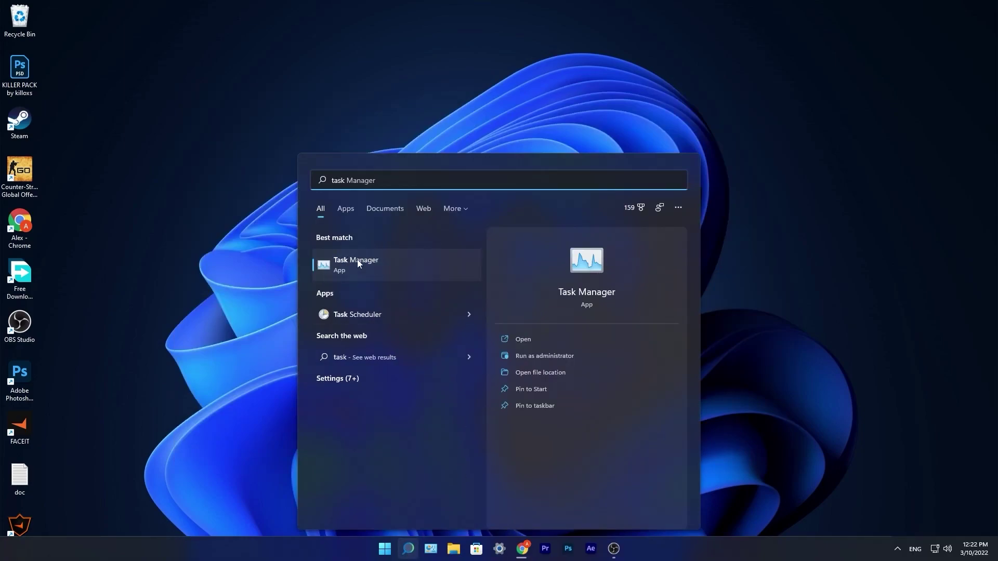
pyautogui.click(370, 261)
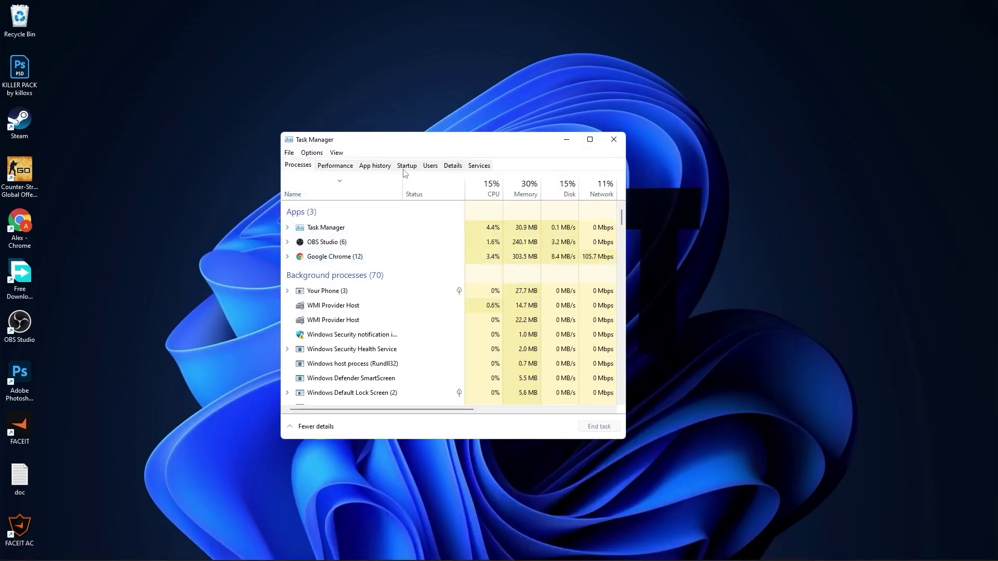
pyautogui.click(404, 172)
pyautogui.click(483, 208)
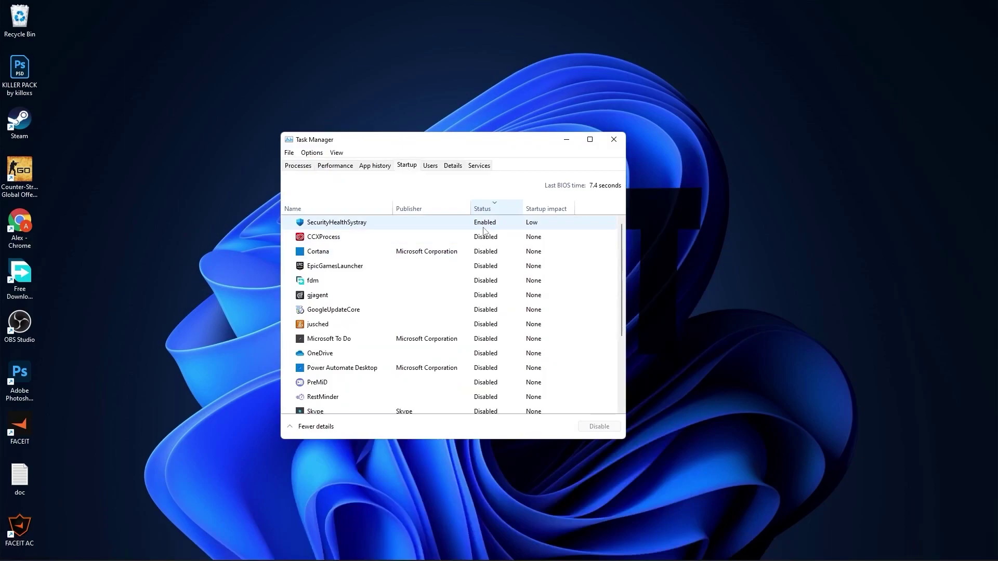
pyautogui.scroll(-1, 488, 299)
pyautogui.scroll(-1, 490, 328)
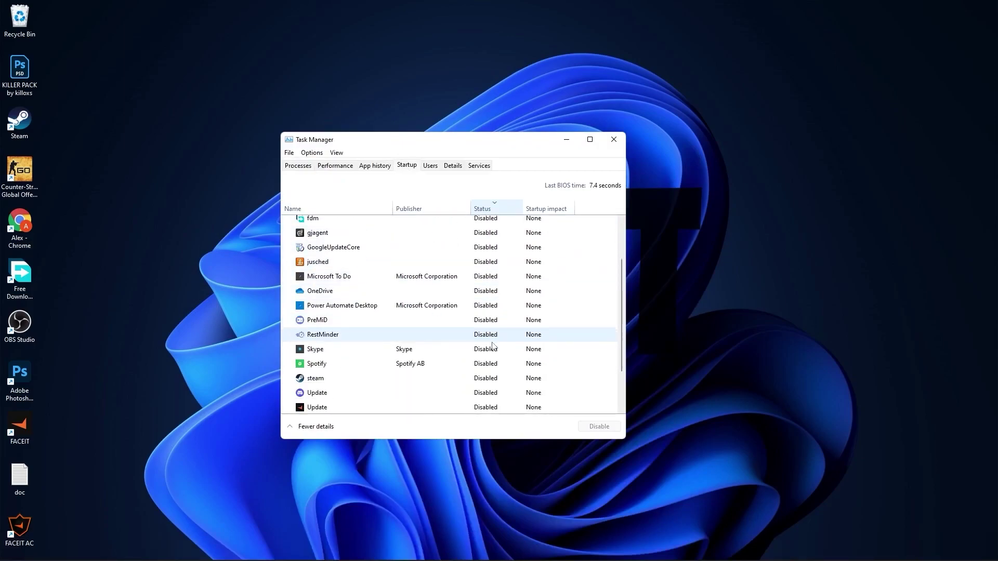
pyautogui.scroll(-1, 494, 359)
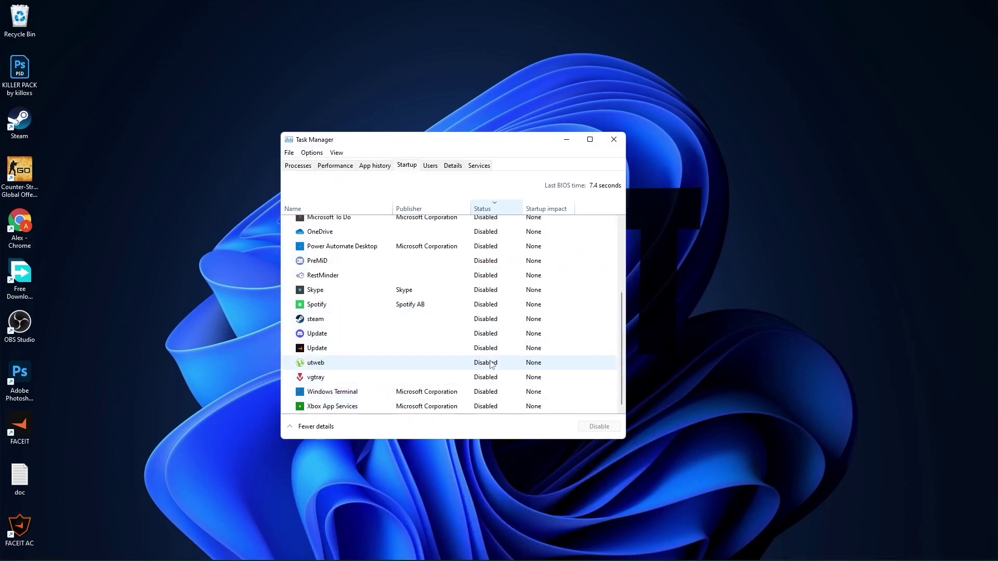
pyautogui.scroll(1, 493, 347)
pyautogui.scroll(1, 491, 315)
pyautogui.scroll(1, 490, 300)
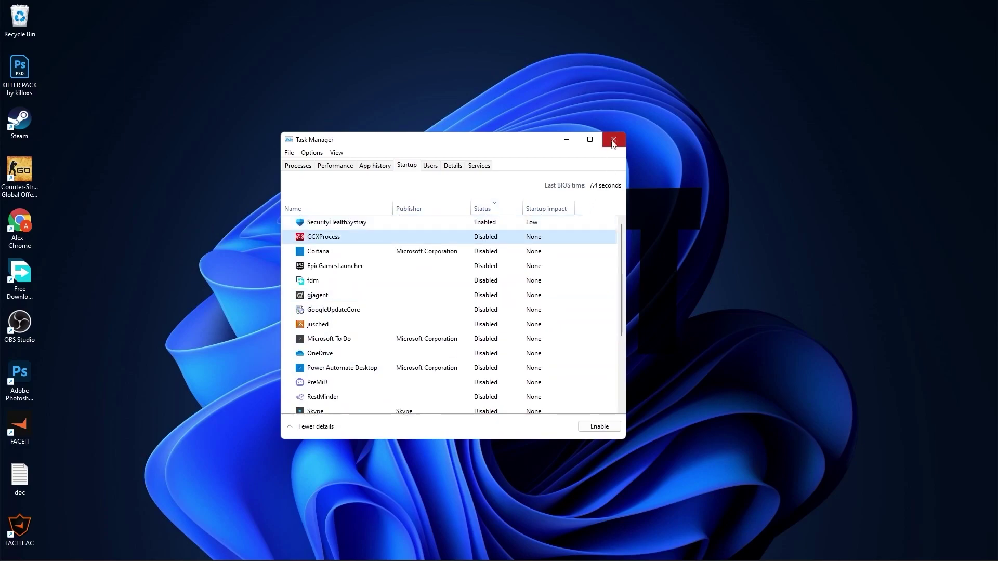
pyautogui.click(614, 139)
pyautogui.click(385, 550)
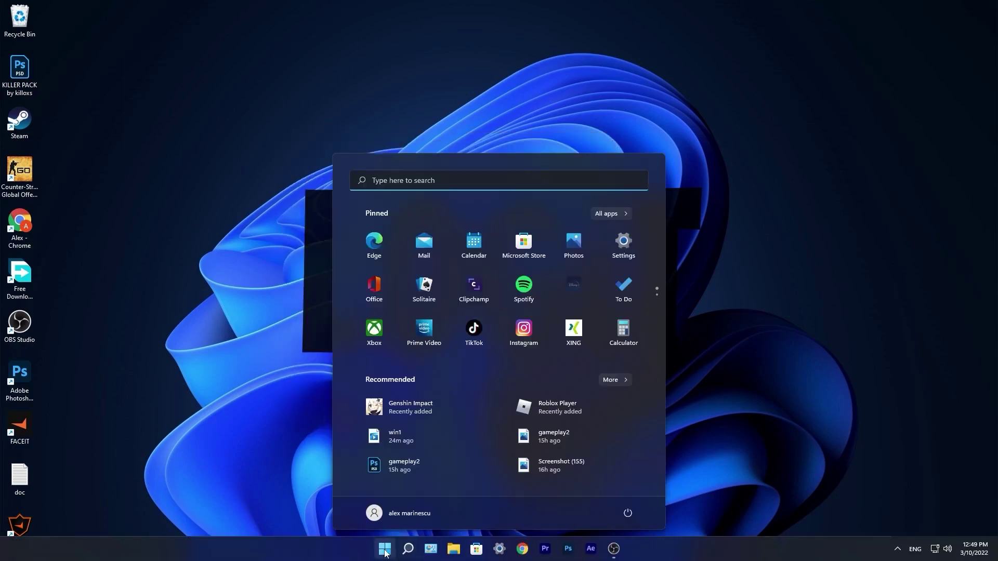
pyautogui.click(623, 246)
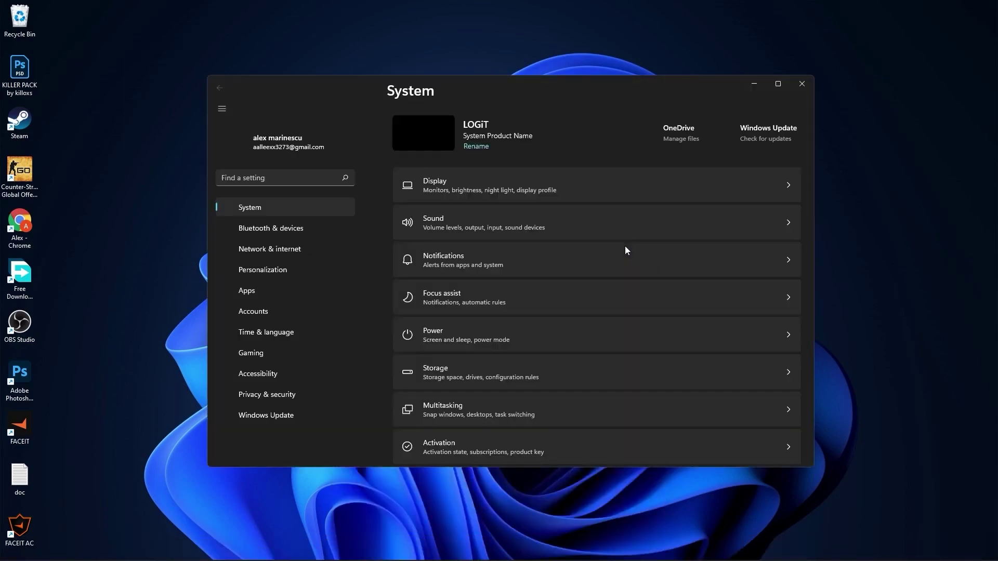
pyautogui.click(258, 334)
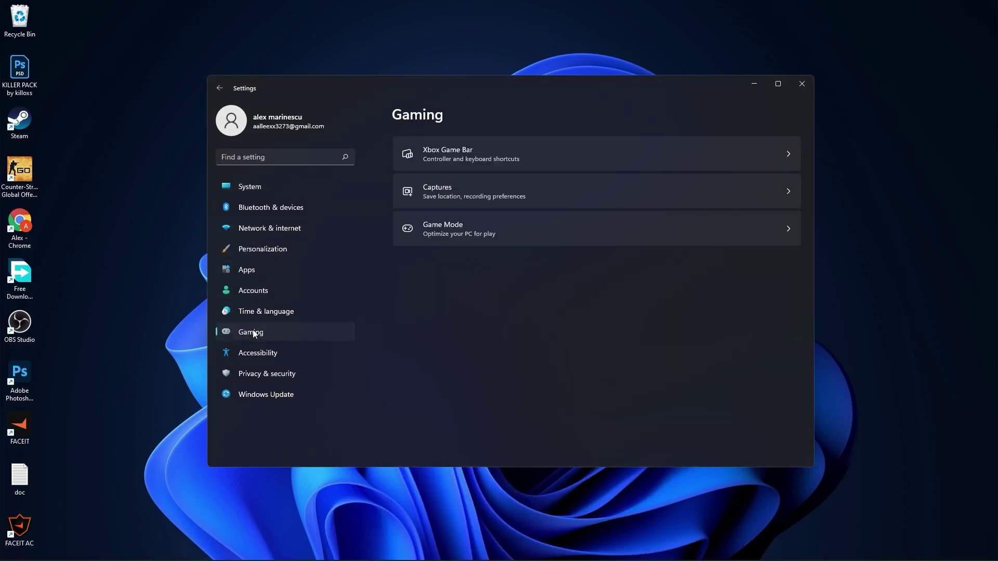
pyautogui.click(439, 228)
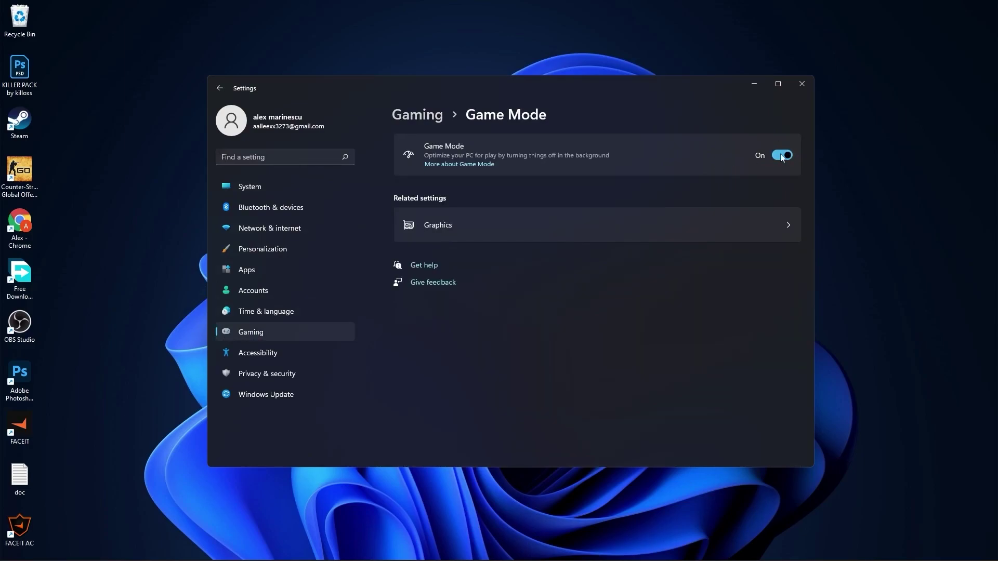
pyautogui.click(437, 225)
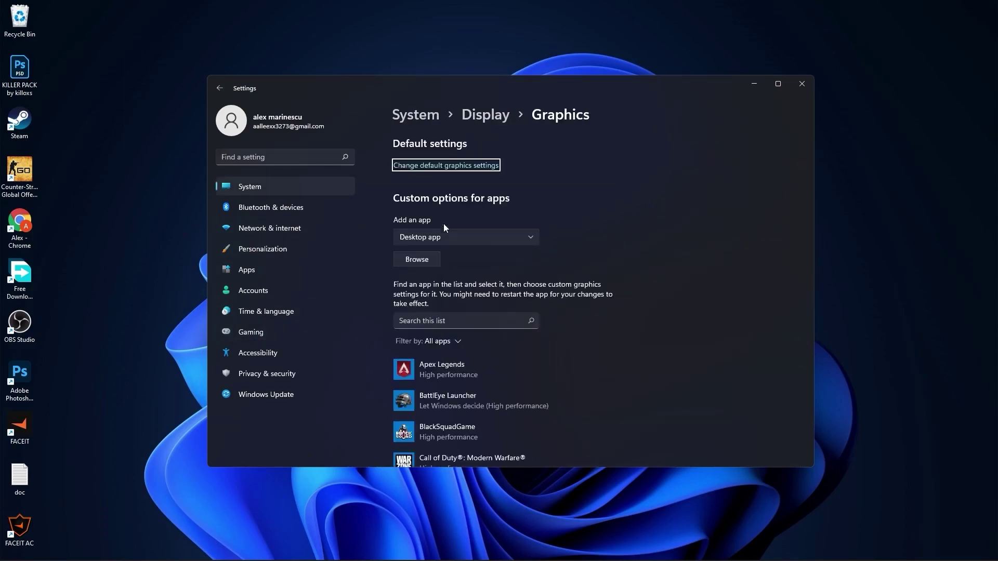
pyautogui.click(447, 166)
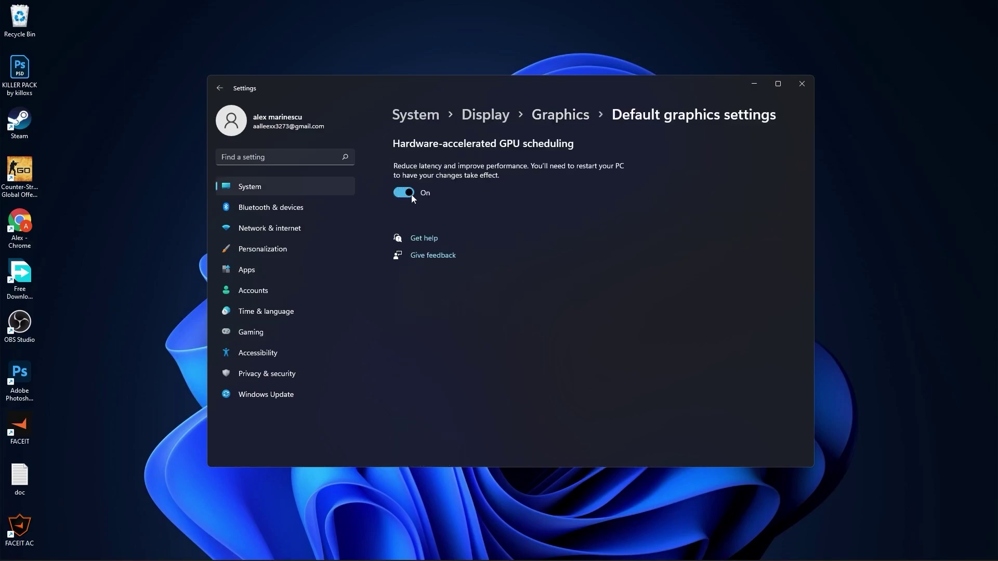
# Close Settings and bring up the Performance Options dialog from Windows search
pyautogui.click(799, 82)
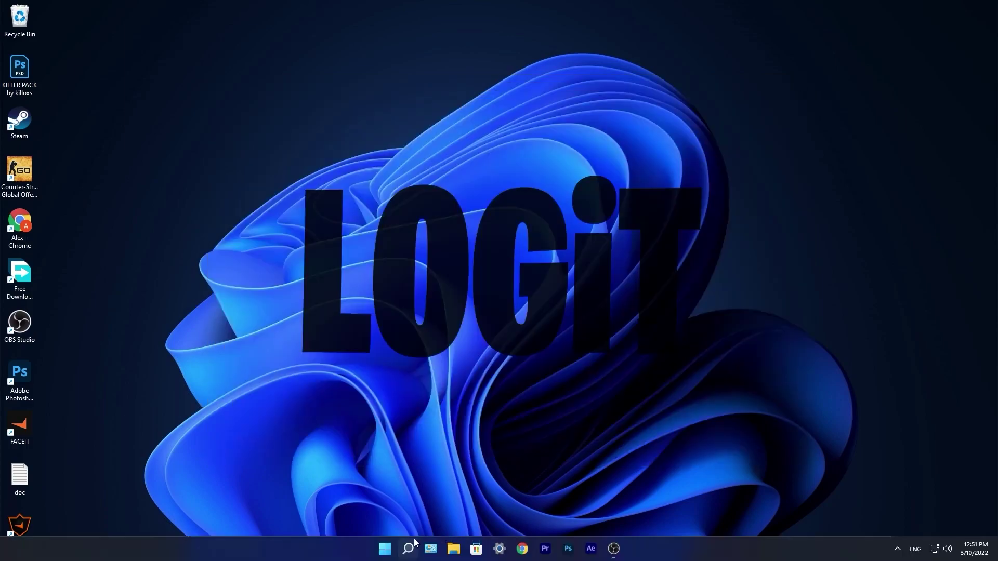
pyautogui.click(407, 548)
pyautogui.write('perfo')
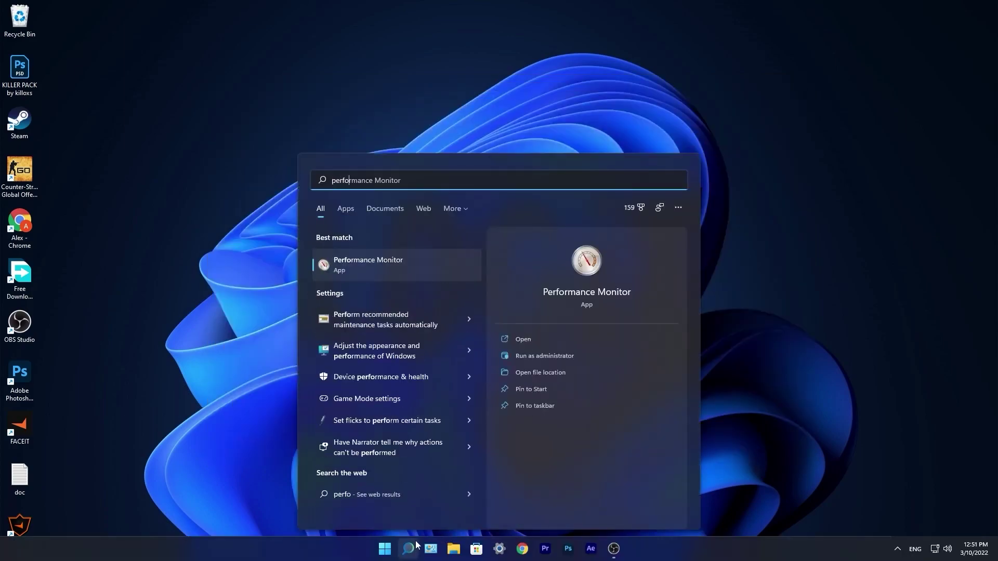
pyautogui.write('rmance')
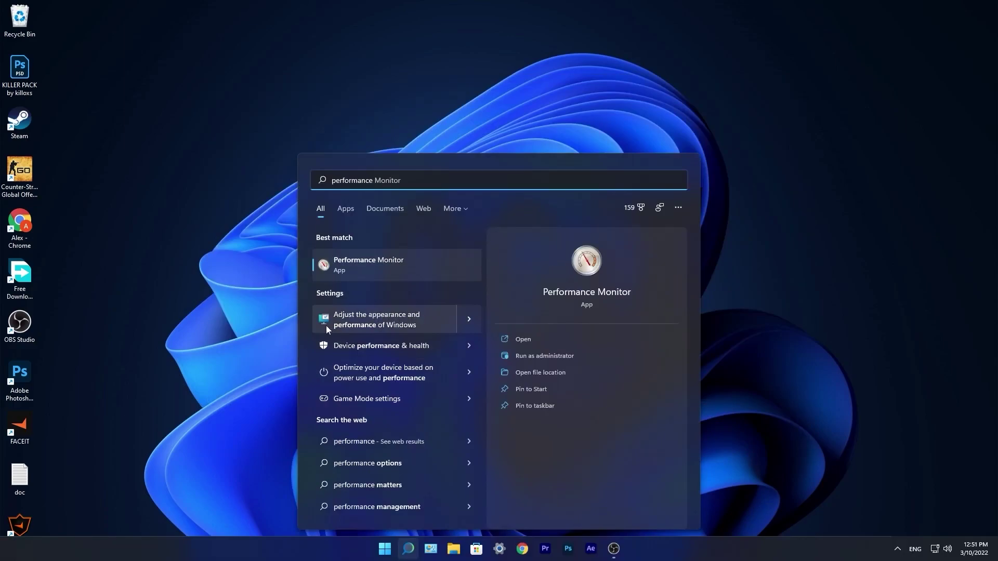
pyautogui.click(372, 328)
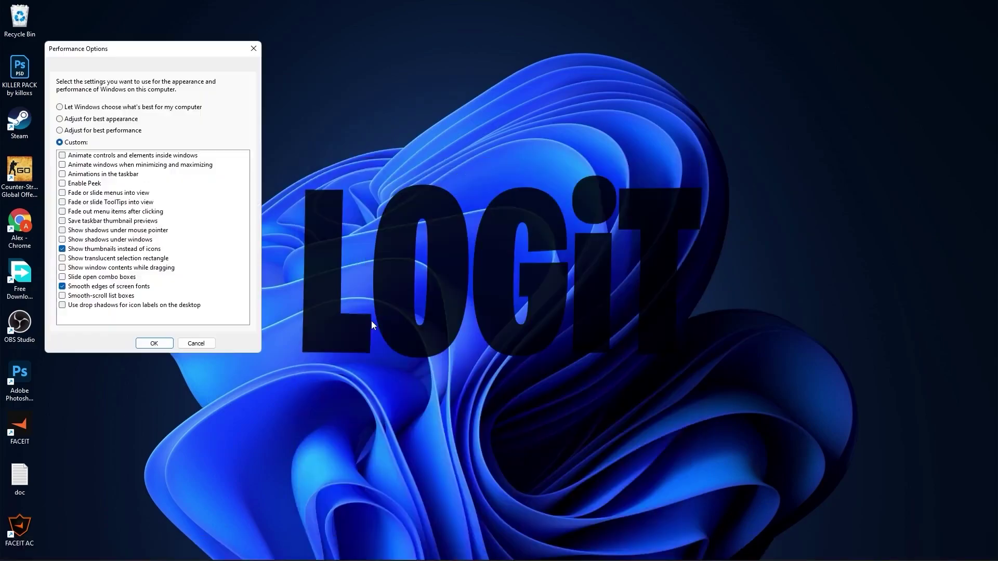
pyautogui.moveTo(195, 48); pyautogui.dragTo(583, 164)
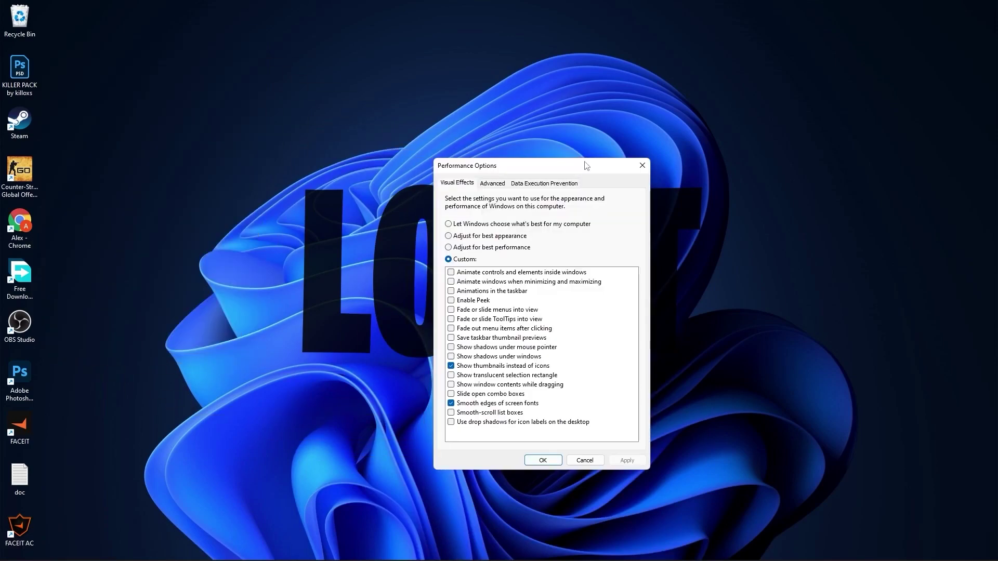
# Set best performance, re-enable thumbnails and smooth font edges, apply and confirm
pyautogui.click(450, 248)
pyautogui.click(456, 404)
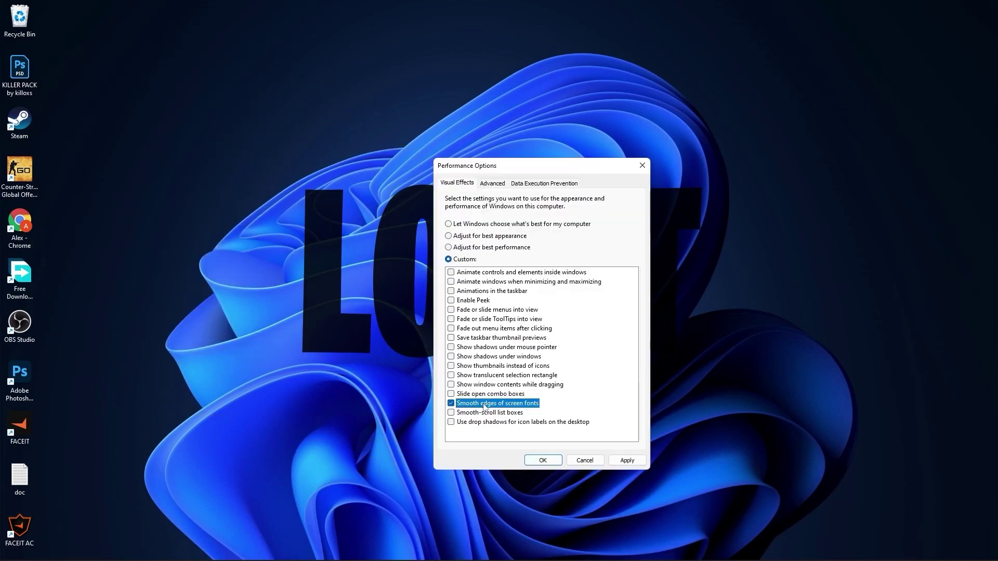
pyautogui.click(451, 365)
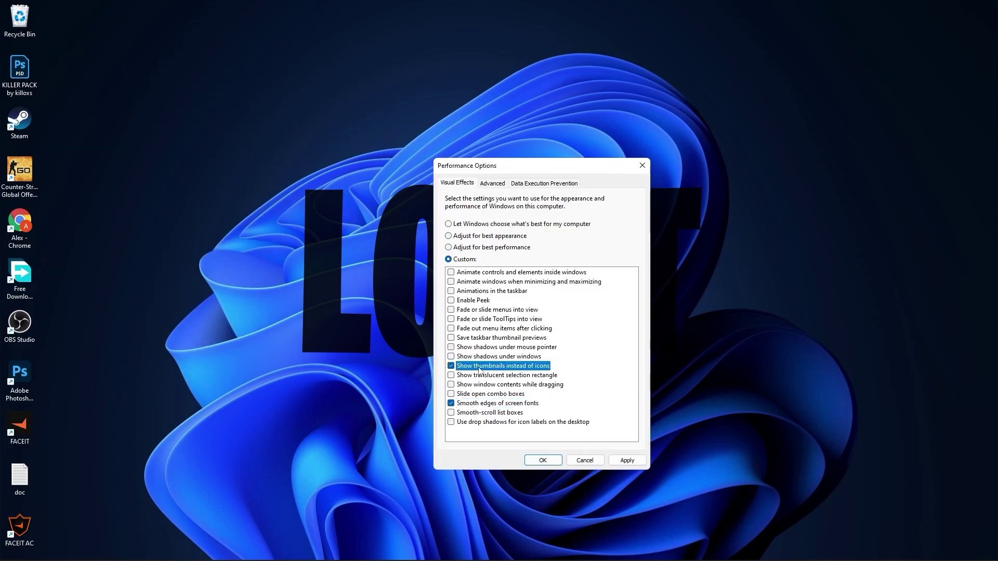
pyautogui.click(626, 459)
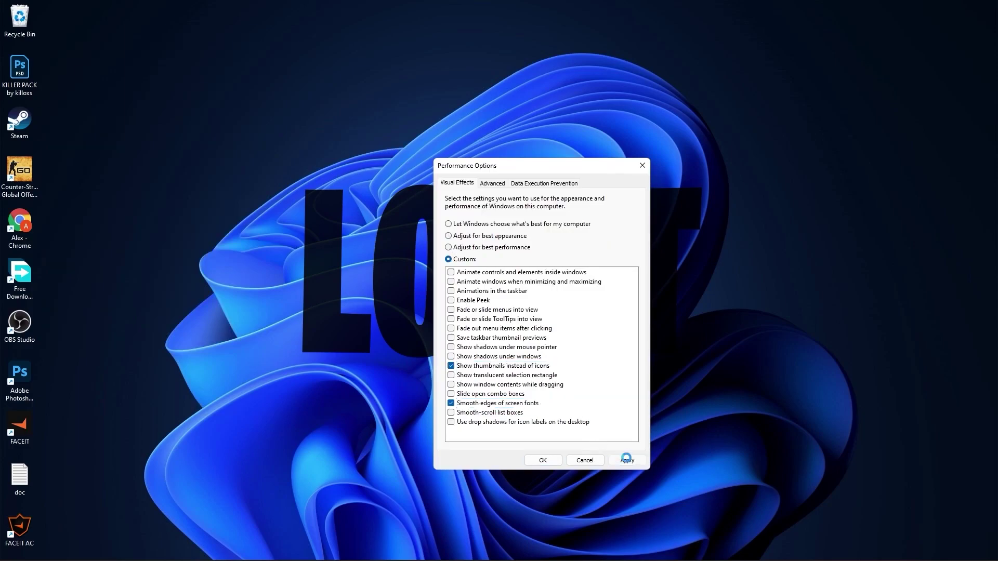
pyautogui.click(545, 461)
# Launch Defragment and Optimize Drives, then analyze and optimize HDD (D:)
pyautogui.click(408, 550)
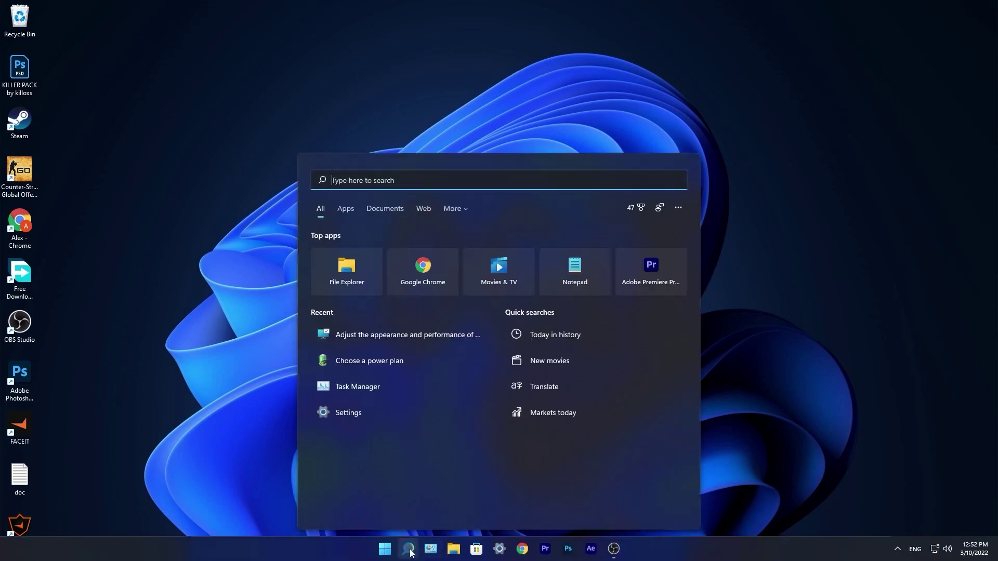
pyautogui.write('optimize')
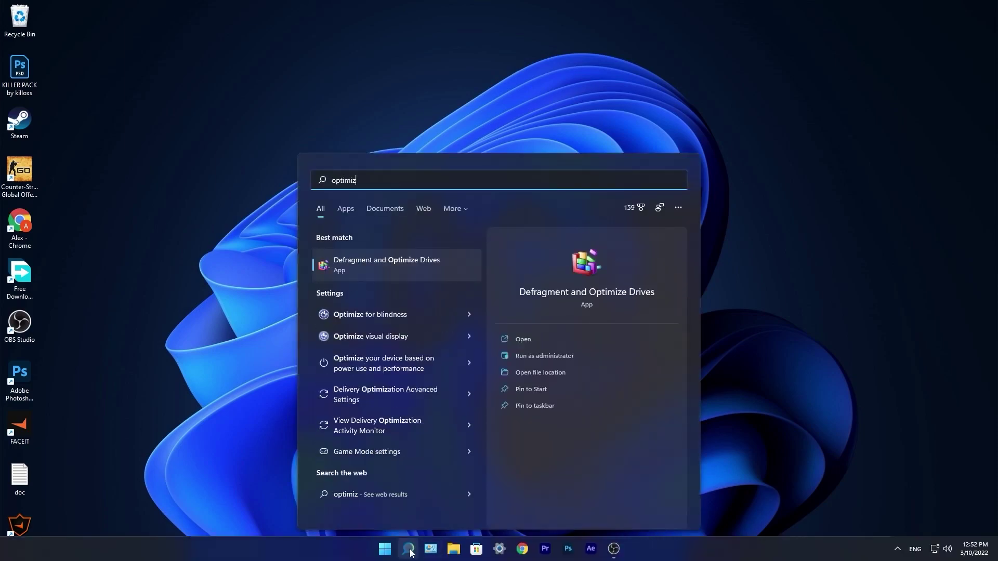
pyautogui.click(381, 262)
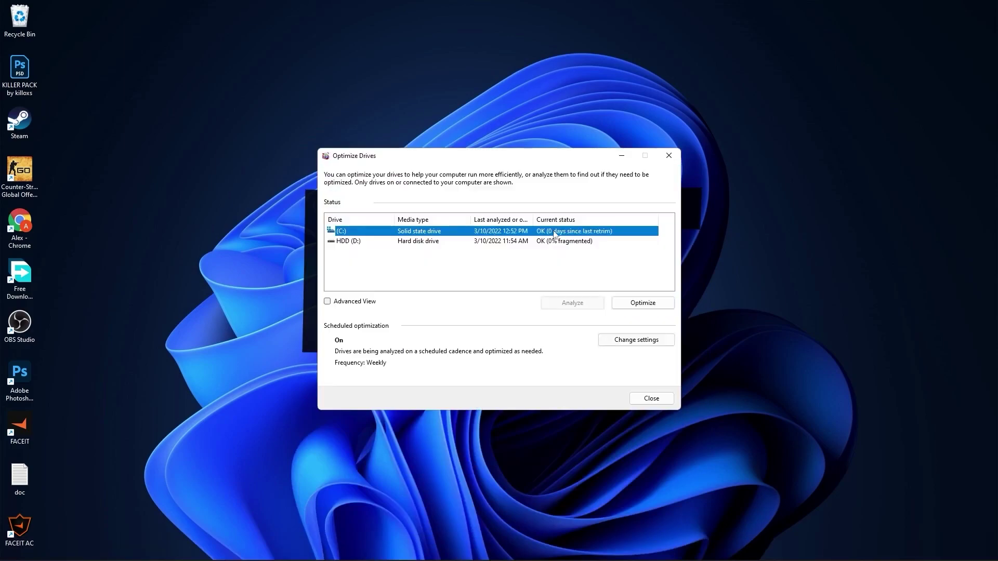
pyautogui.click(337, 243)
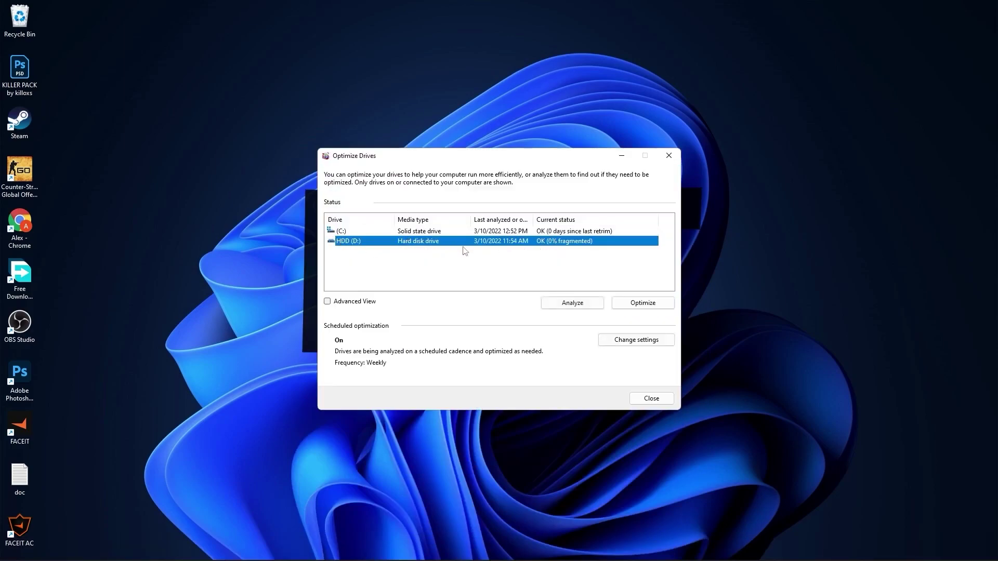
pyautogui.click(573, 305)
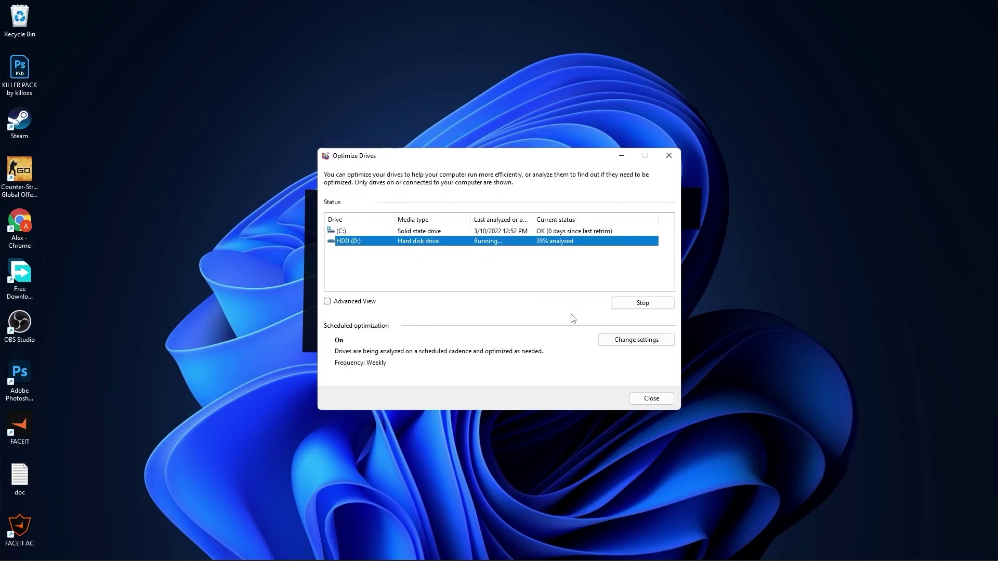
pyautogui.click(642, 302)
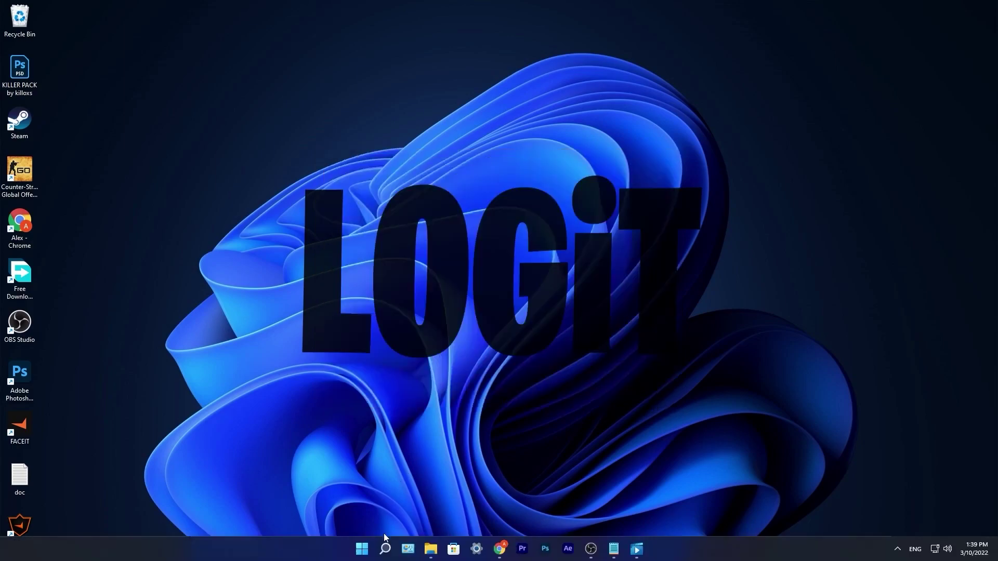
# Via Run 'temp', delete everything in the Windows Temp folder, skipping items in use
pyautogui.click(386, 549)
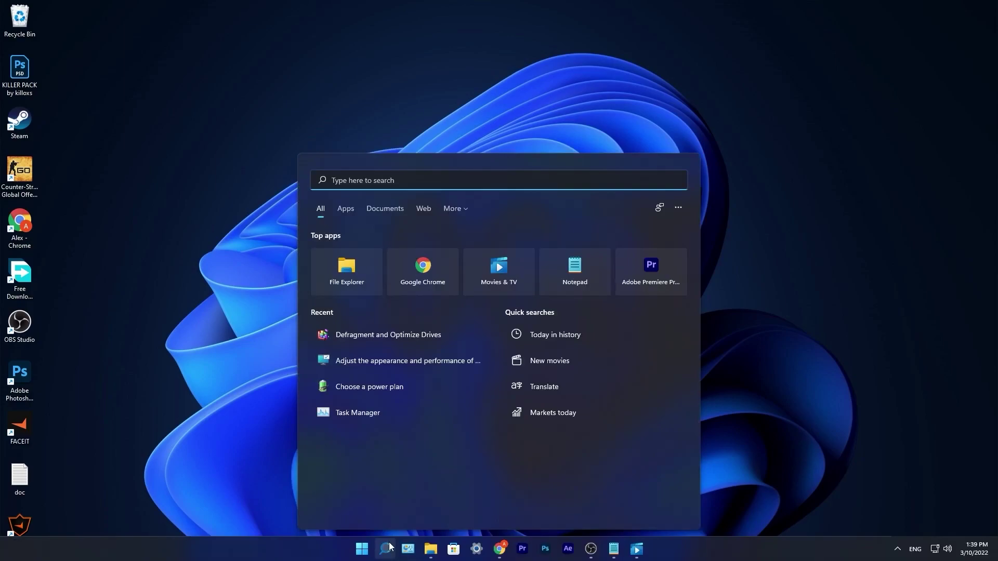
pyautogui.write('run')
pyautogui.press('Return')
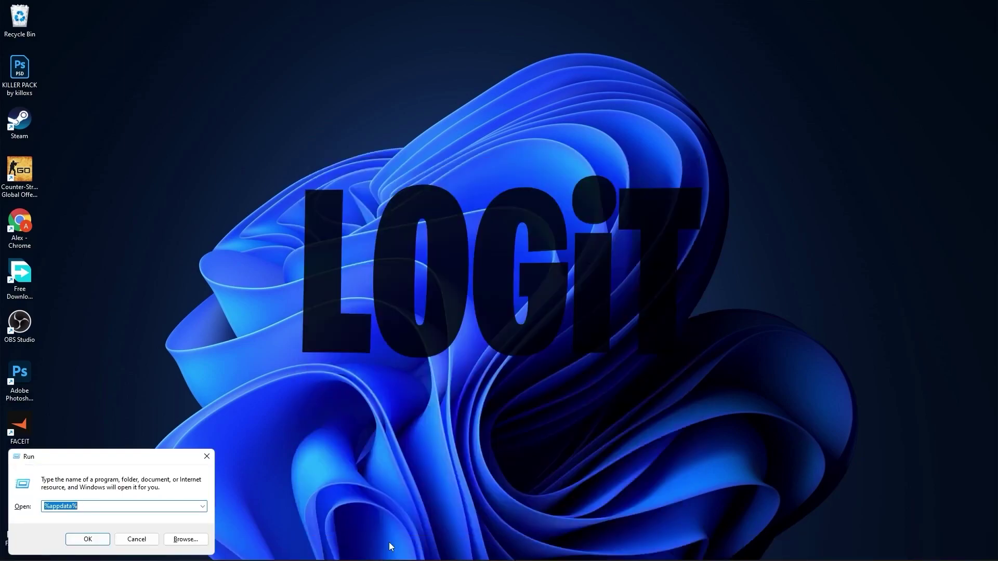
pyautogui.write('temp')
pyautogui.click(99, 539)
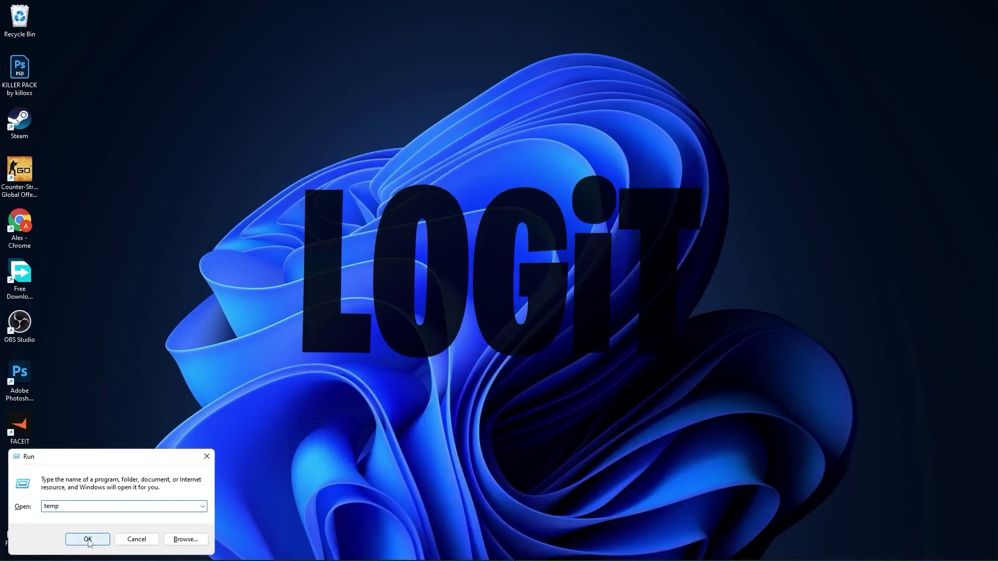
pyautogui.click(511, 299)
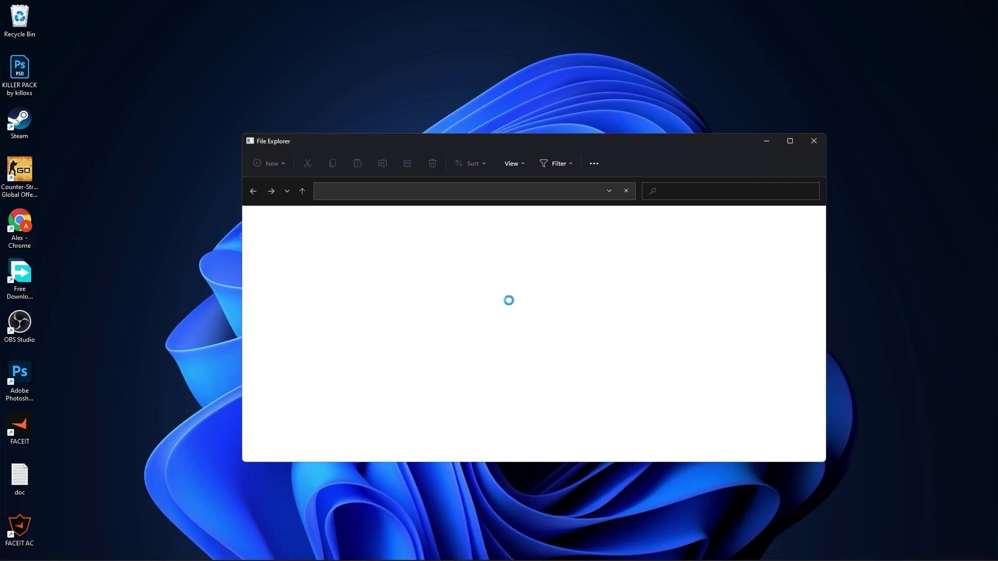
pyautogui.moveTo(662, 344); pyautogui.dragTo(492, 517)
pyautogui.rightClick(518, 394)
pyautogui.click(669, 399)
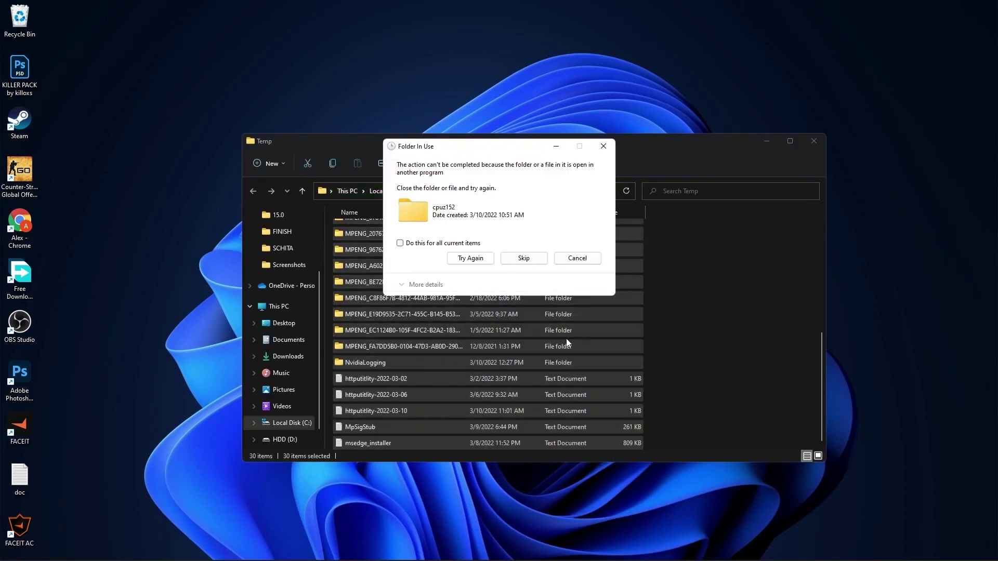
pyautogui.click(521, 261)
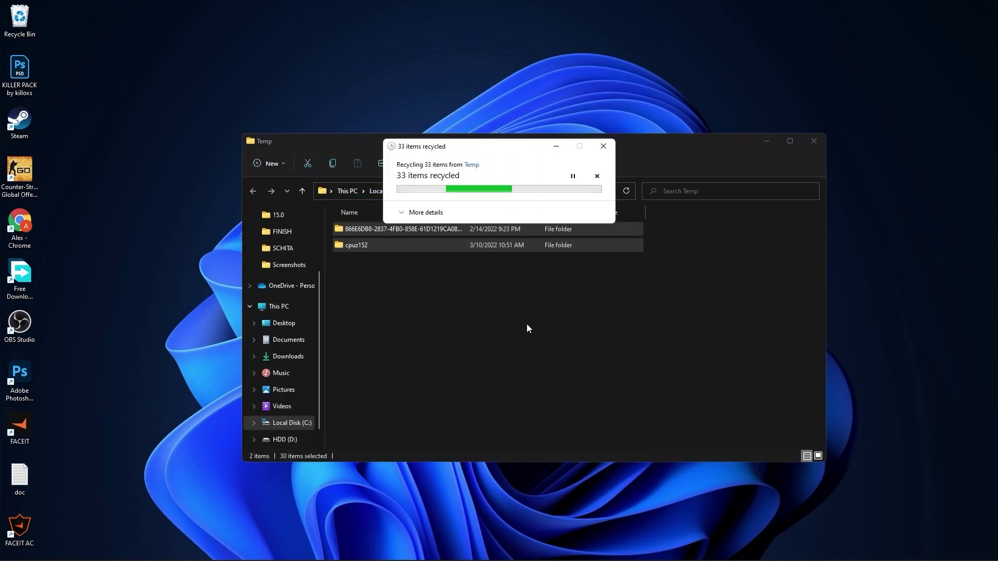
pyautogui.write('%')
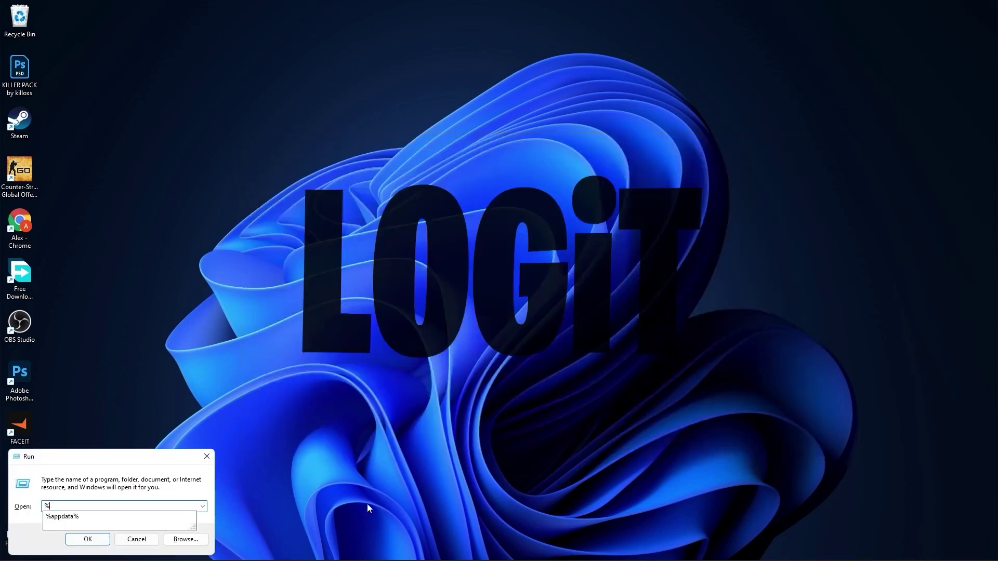
pyautogui.write('temp%')
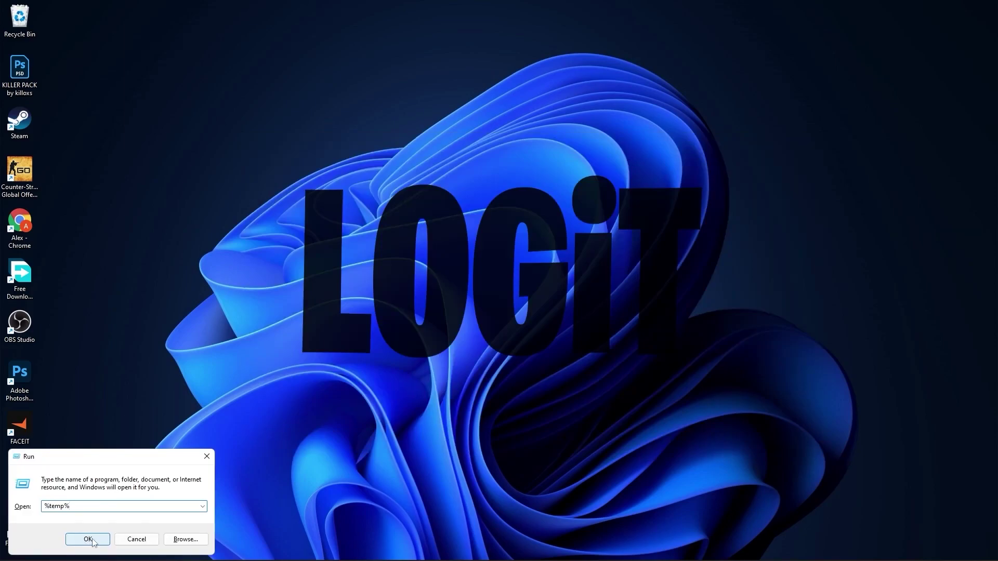
# Delete all files in the user's %temp% folder, skipping files in use
pyautogui.click(94, 538)
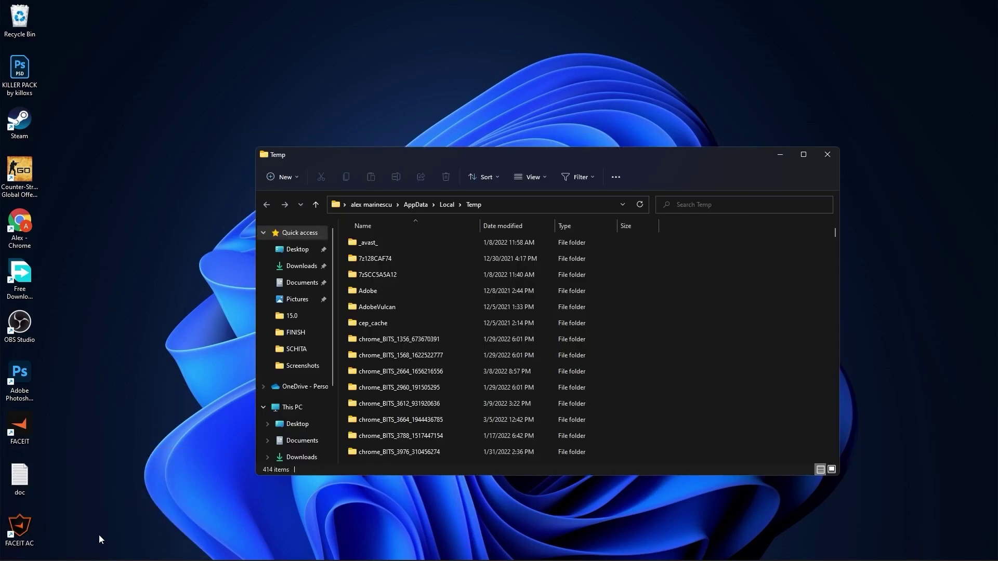
pyautogui.hotkey('ctrl', 'a')
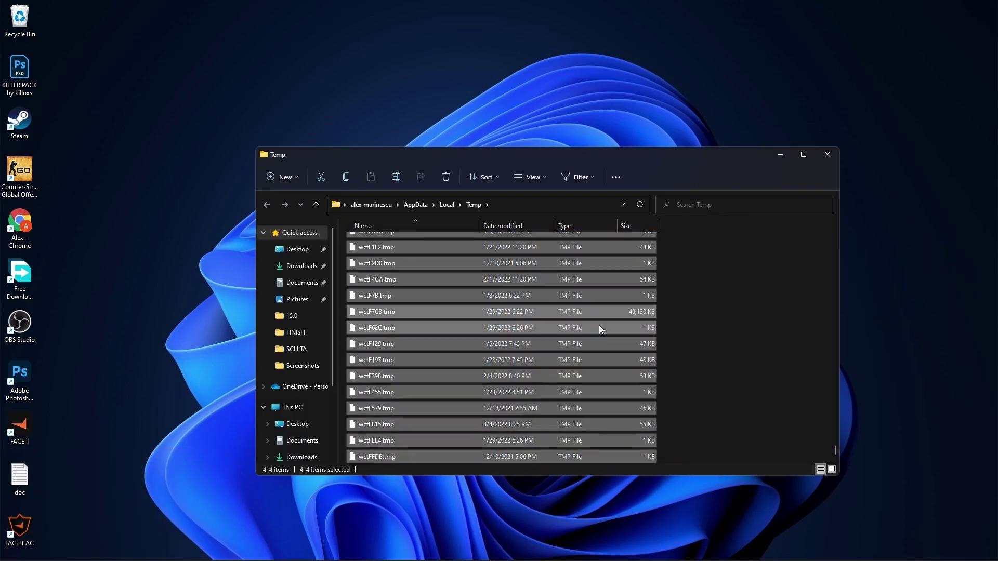
pyautogui.press('Delete')
pyautogui.click(520, 250)
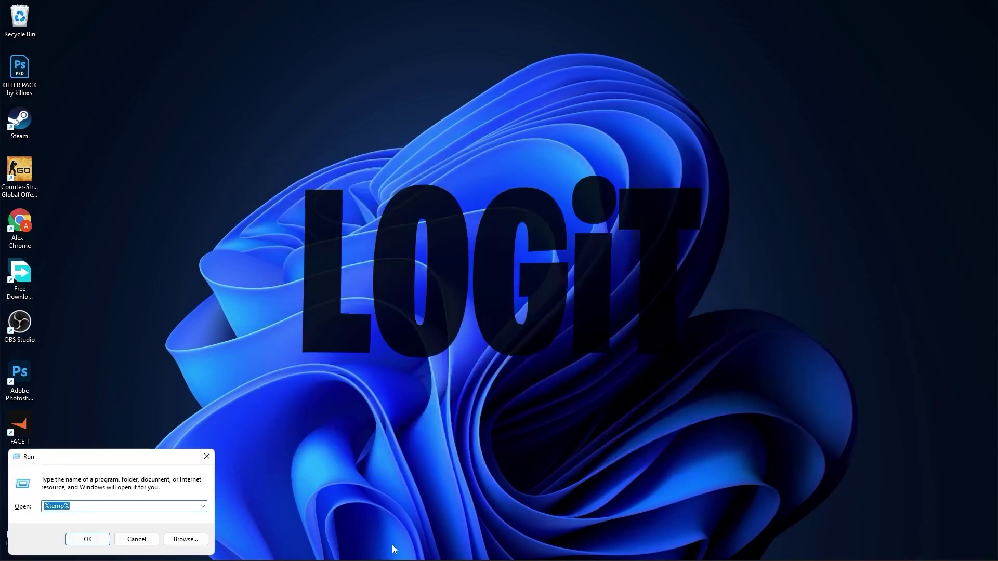
pyautogui.write('prefetch')
# Delete all files in the Prefetch folder
pyautogui.click(94, 538)
pyautogui.click(512, 300)
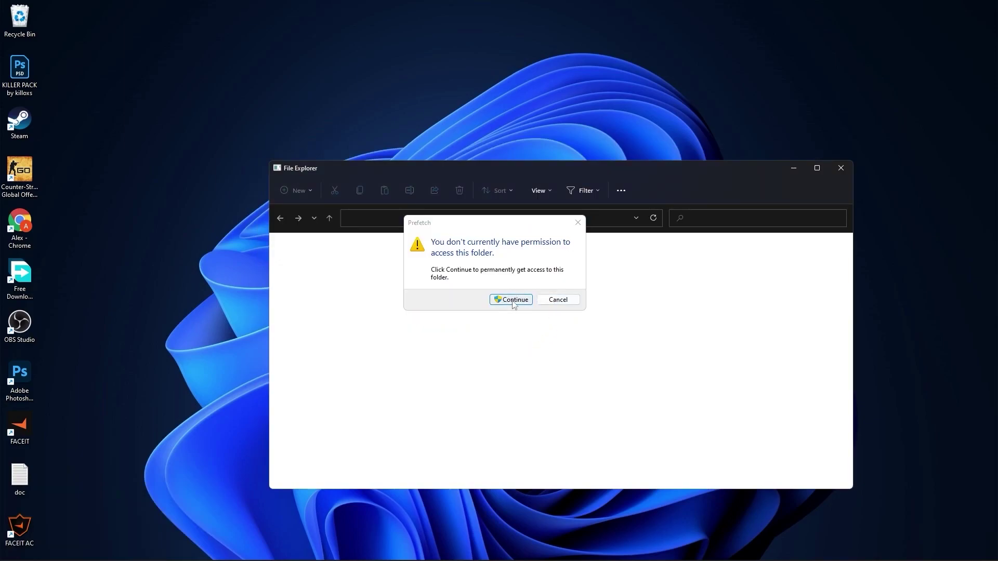
pyautogui.moveTo(696, 253); pyautogui.dragTo(579, 481)
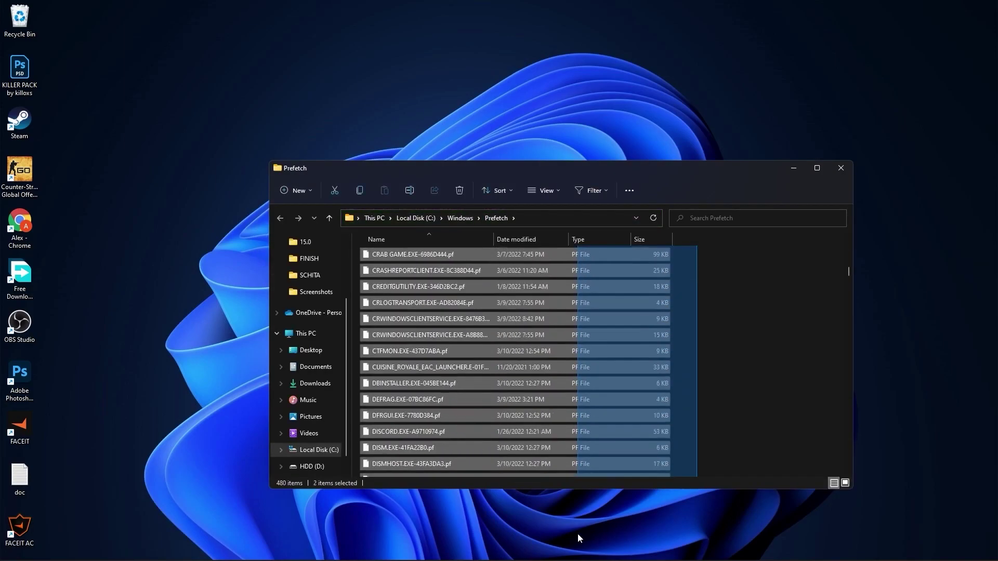
pyautogui.rightClick(578, 480)
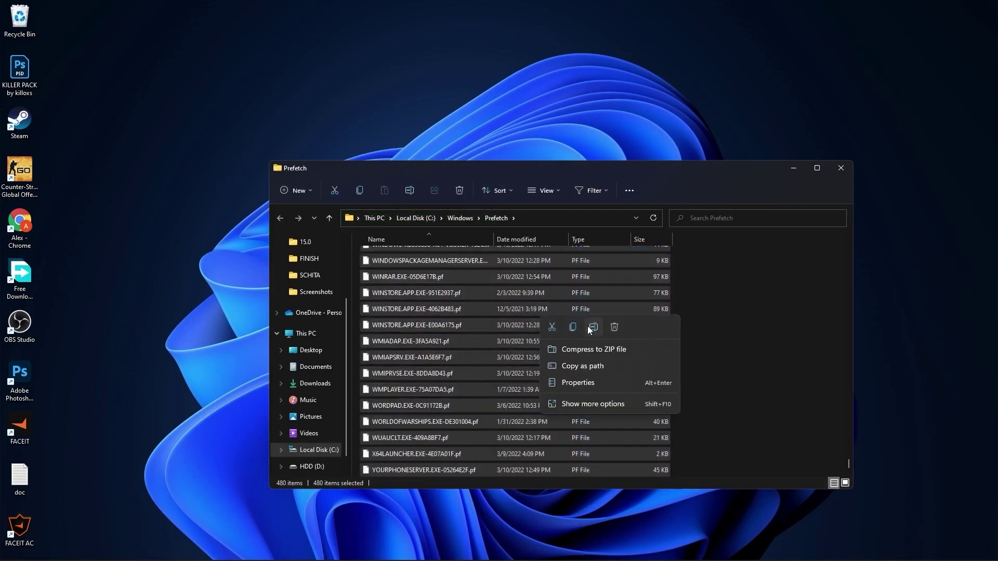
pyautogui.click(606, 332)
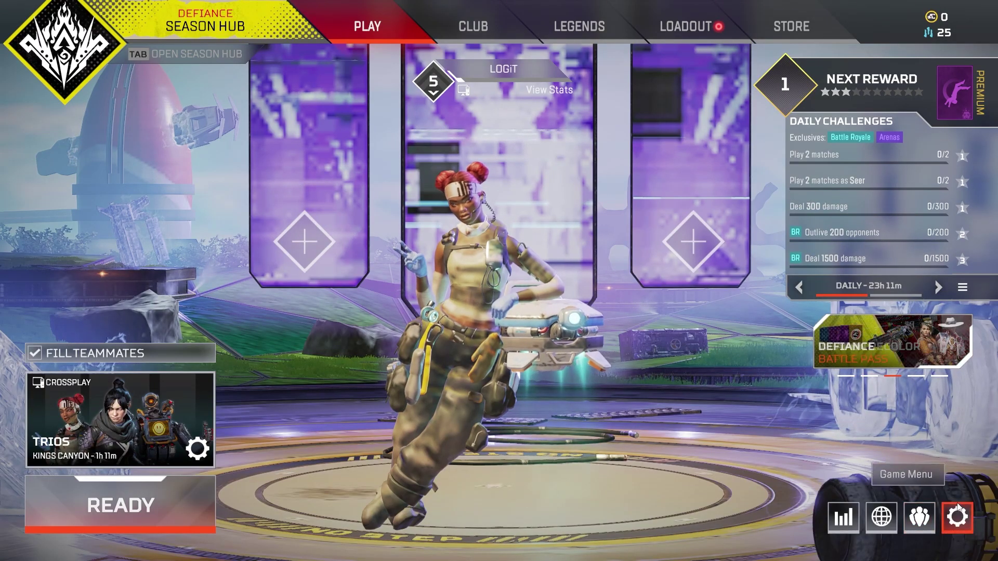
# From the Apex Legends lobby, enter the game's Settings menu
pyautogui.click(956, 516)
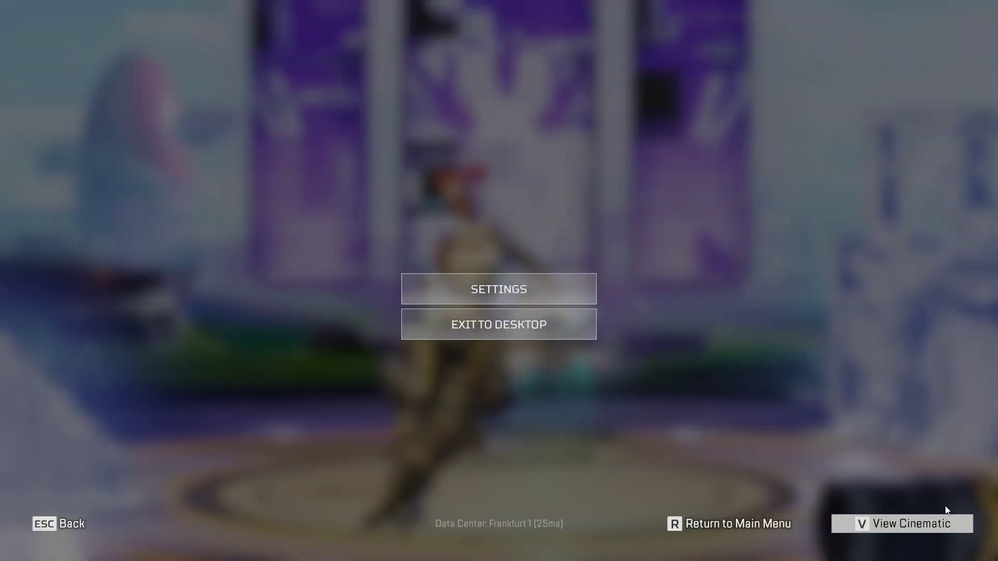
pyautogui.click(498, 289)
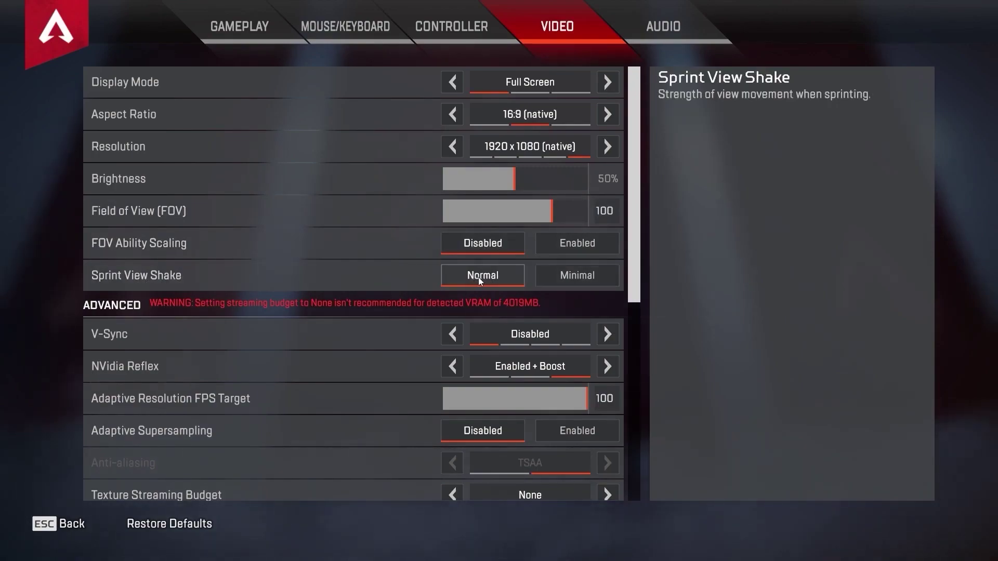
pyautogui.moveTo(635, 246); pyautogui.dragTo(639, 359)
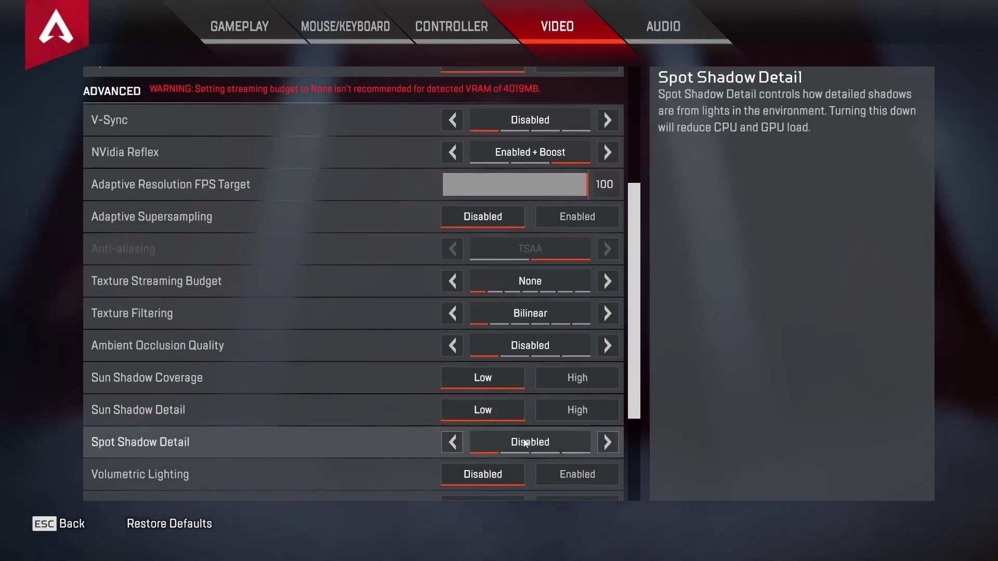
pyautogui.scroll(-3, 624, 372)
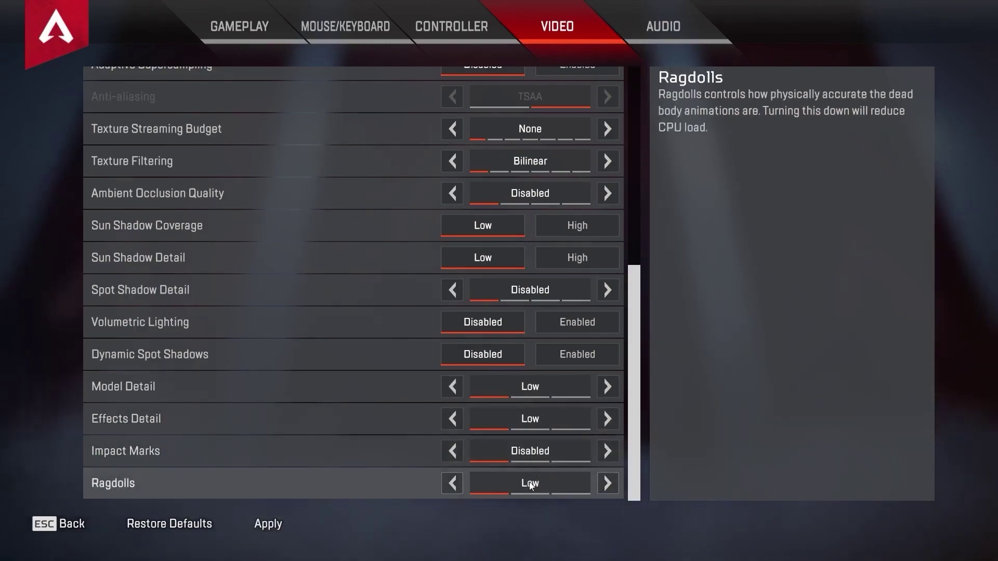
# Apply the lowered advanced video settings: low model/effects detail and ragdolls, shadows and impact marks disabled
pyautogui.click(264, 523)
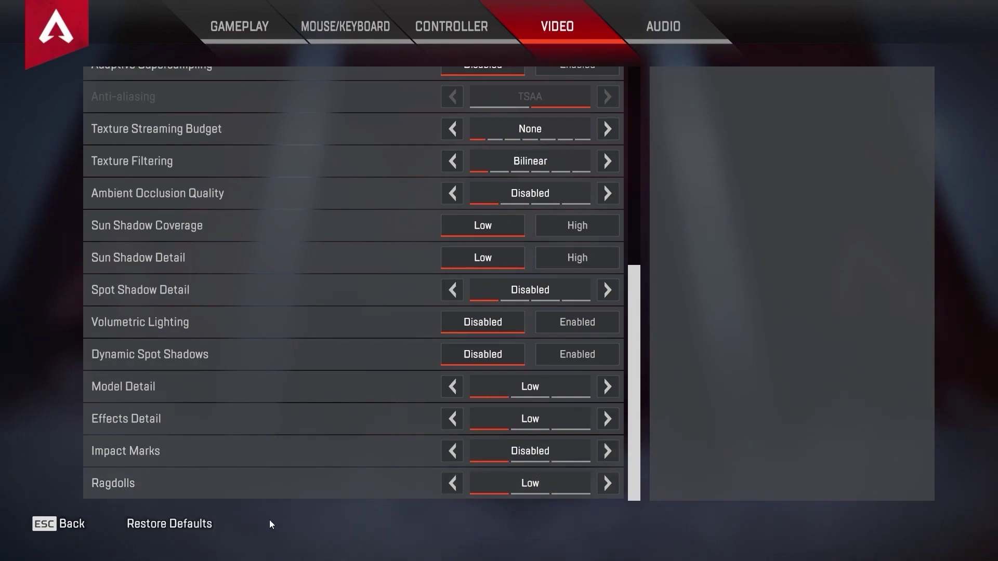